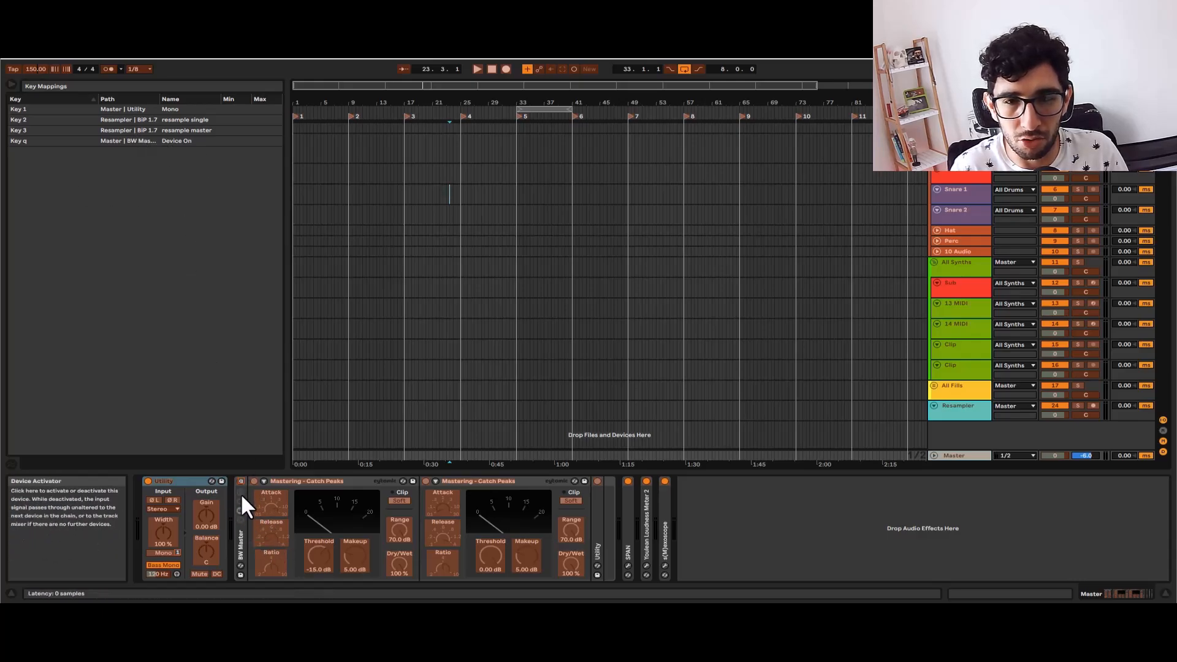
- Leave key mapping mode and test the mapped shortcut that toggles the BW Master rack on the Master track
key(ctrl+k)
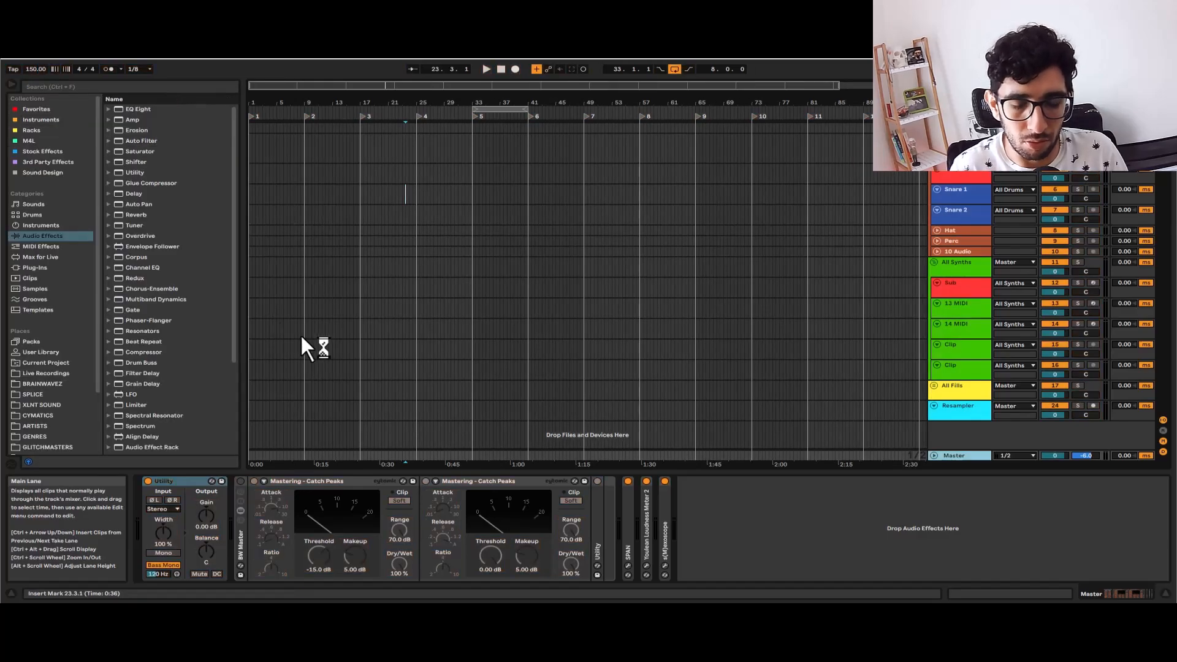
key(q)
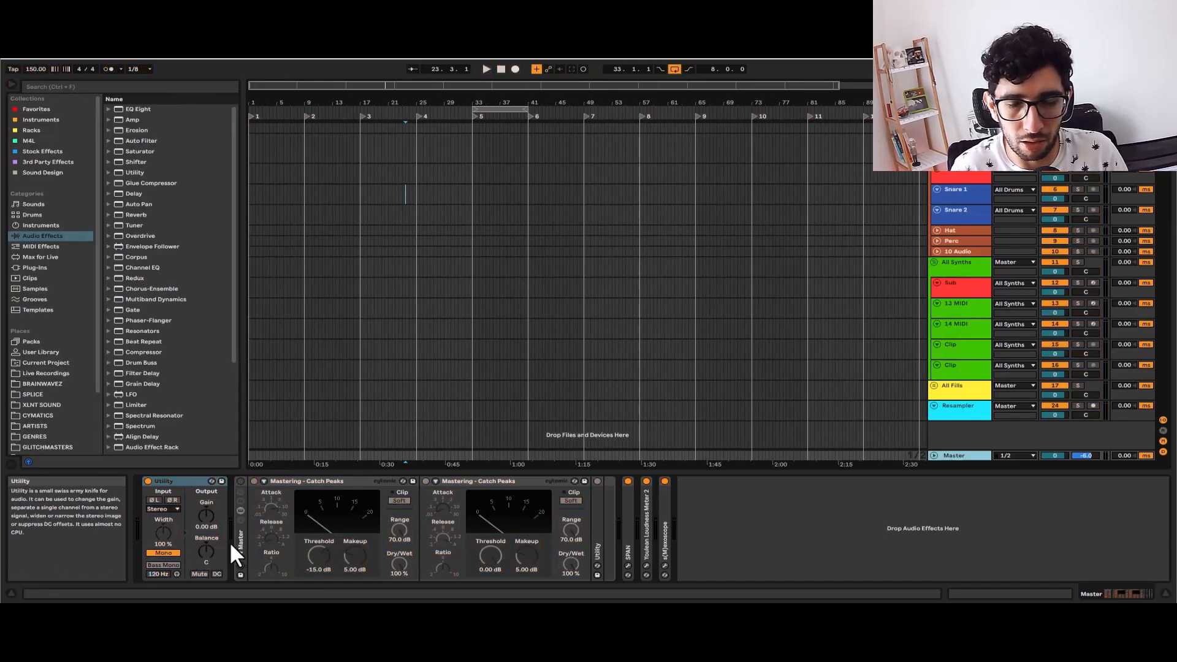
key(q)
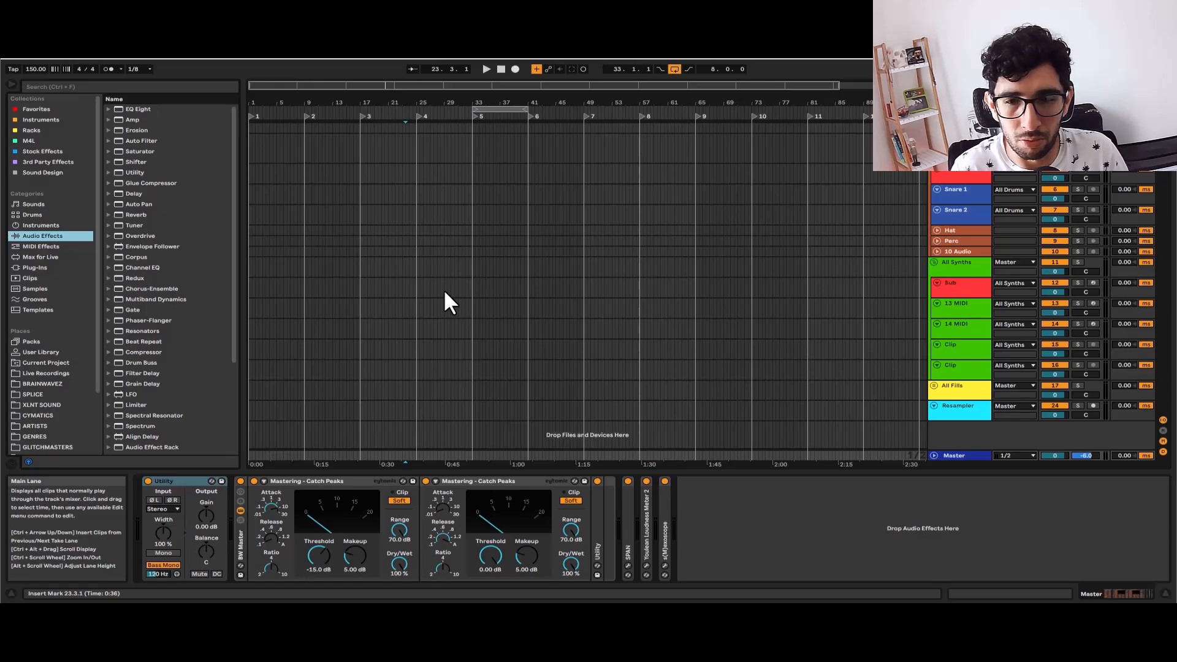
key(w)
key(w)
key(w)
key(q)
key(q)
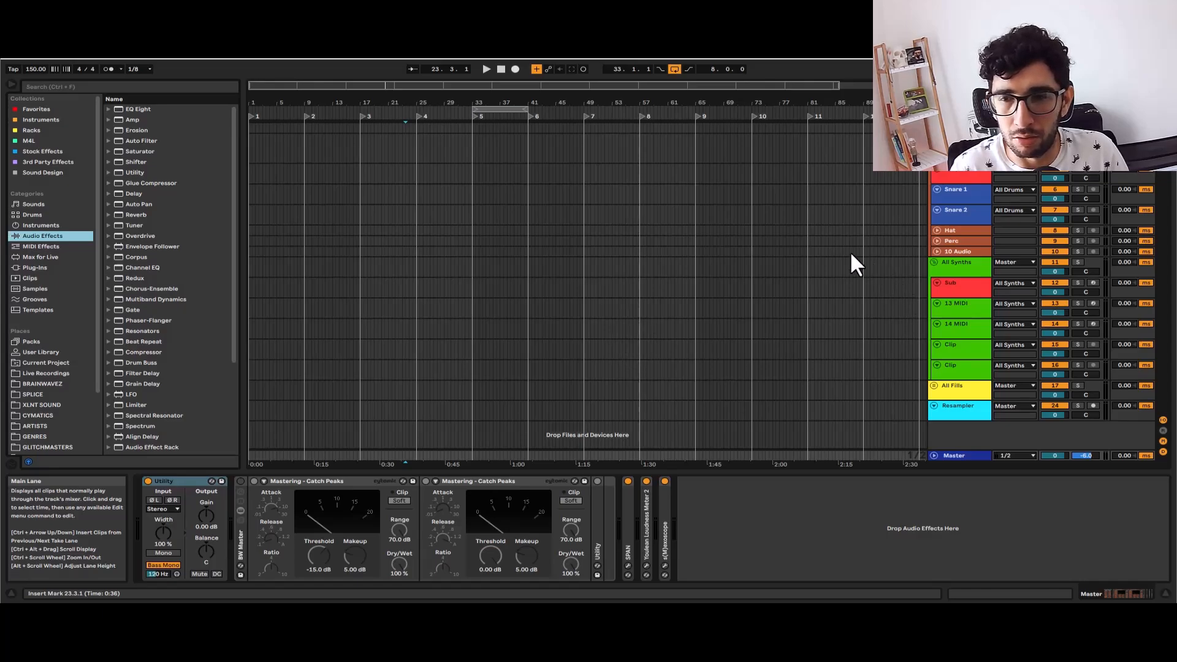
- Compare the All Drums group with the Master track and toggle Mono on the master's Utility
click(950, 148)
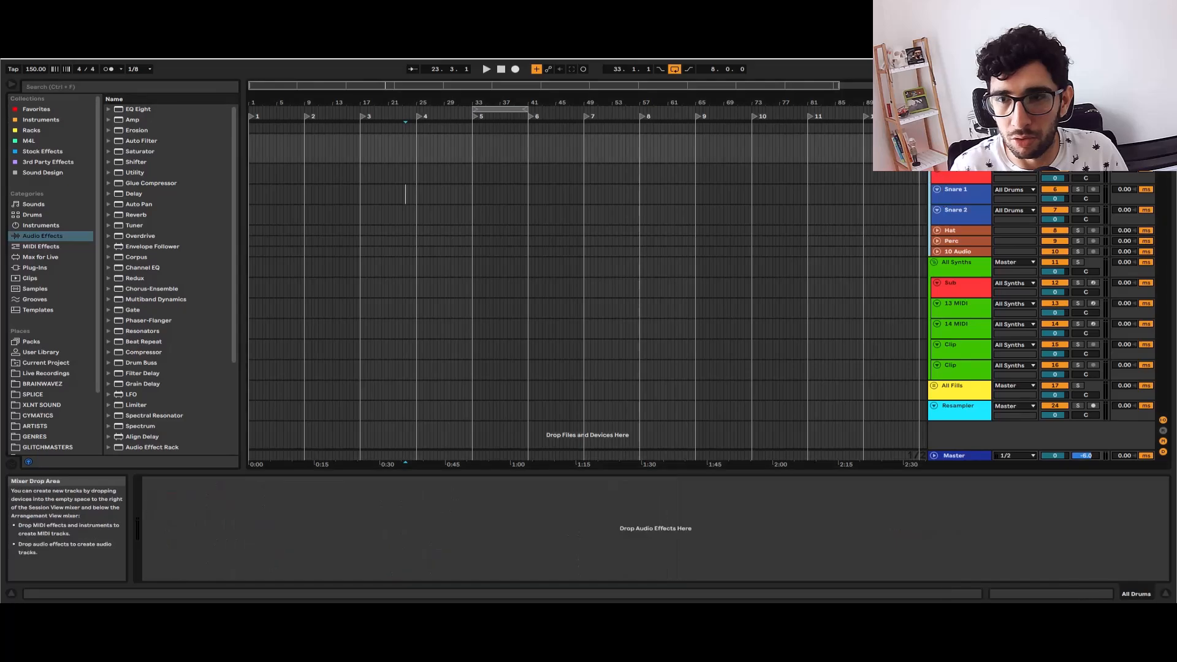
click(965, 456)
click(962, 149)
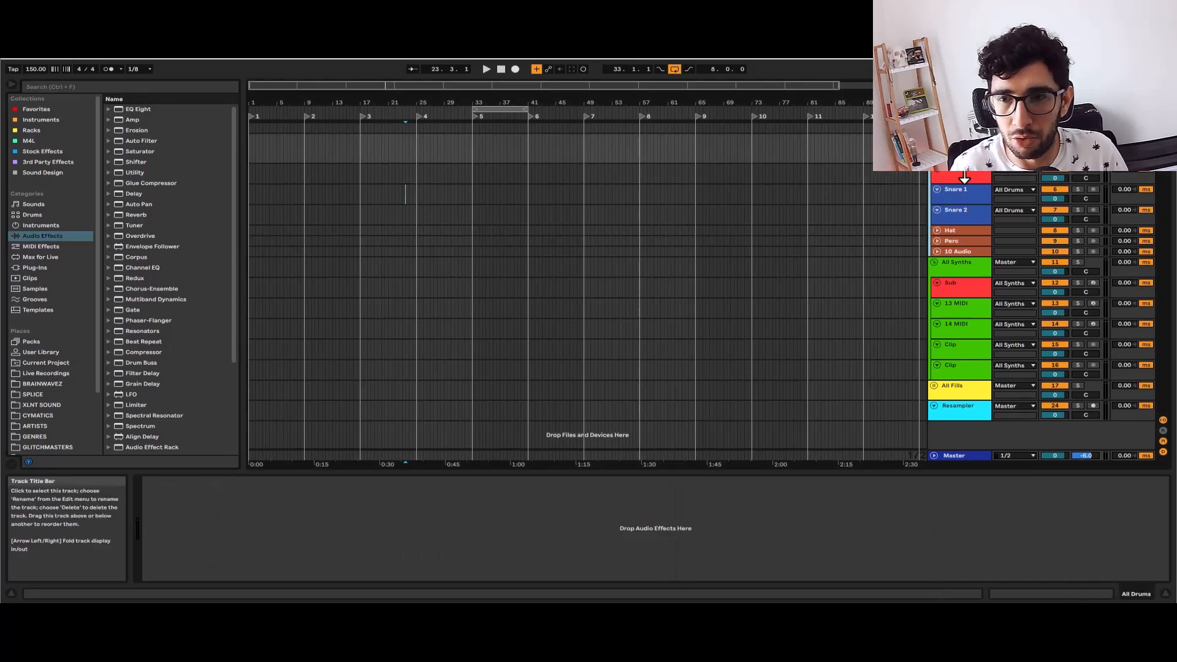
click(971, 456)
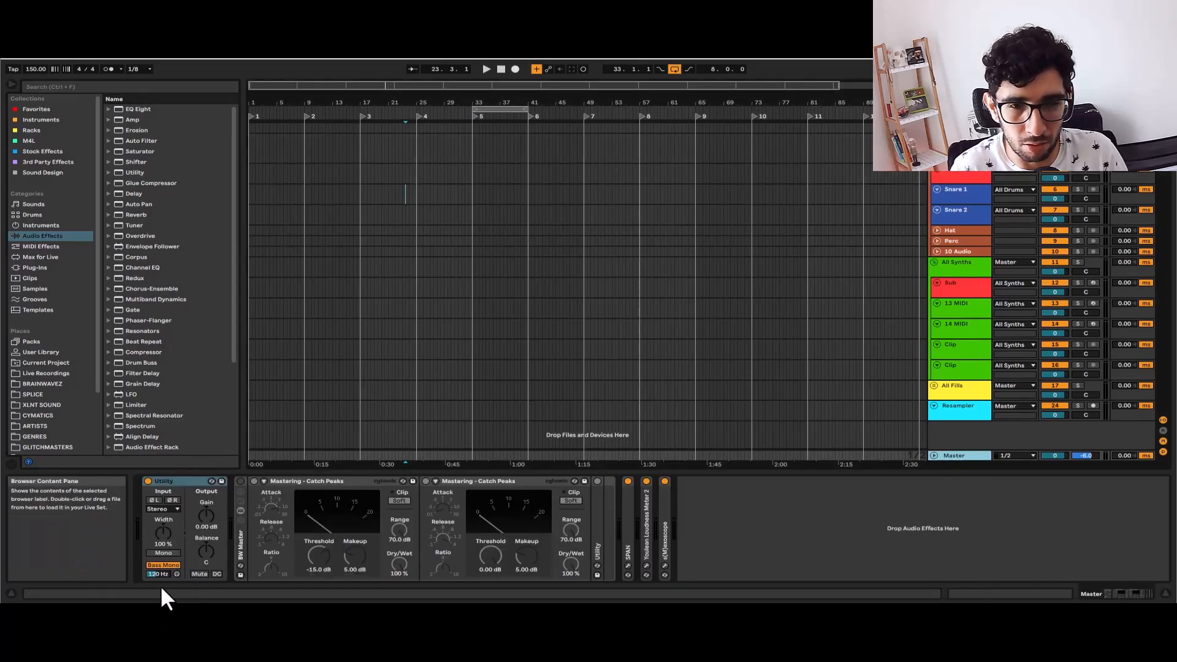
click(163, 552)
click(162, 553)
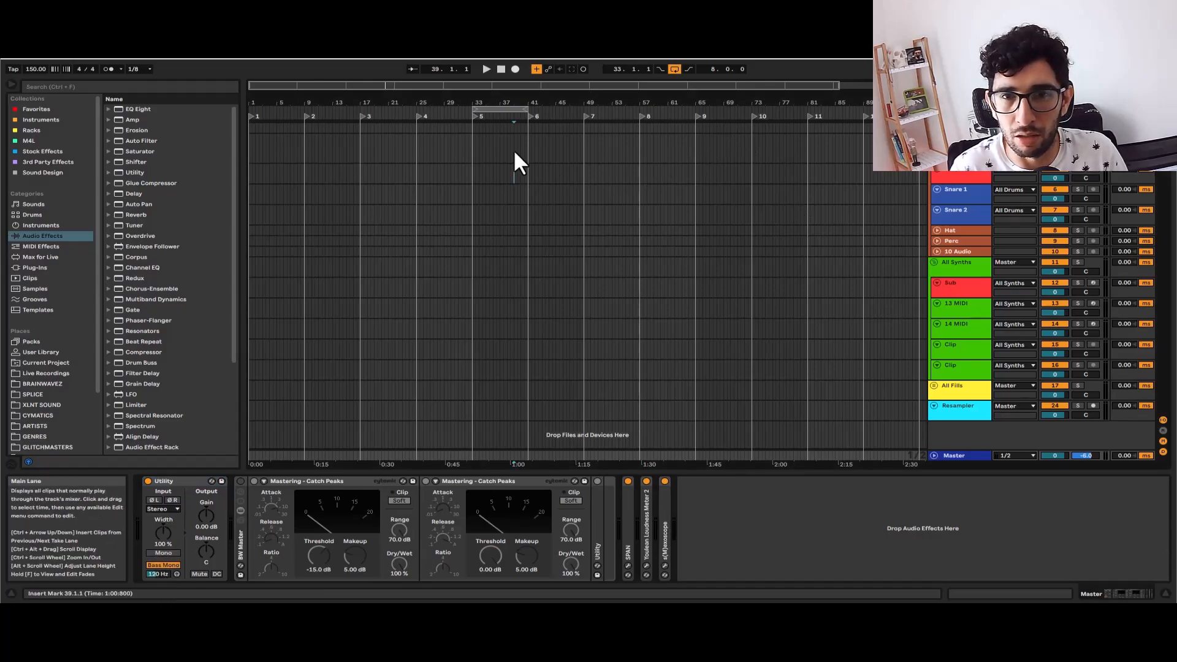
- View the device chains of the Drop Kick, All Drums and Snare 2 tracks, returning to the Master track
click(514, 174)
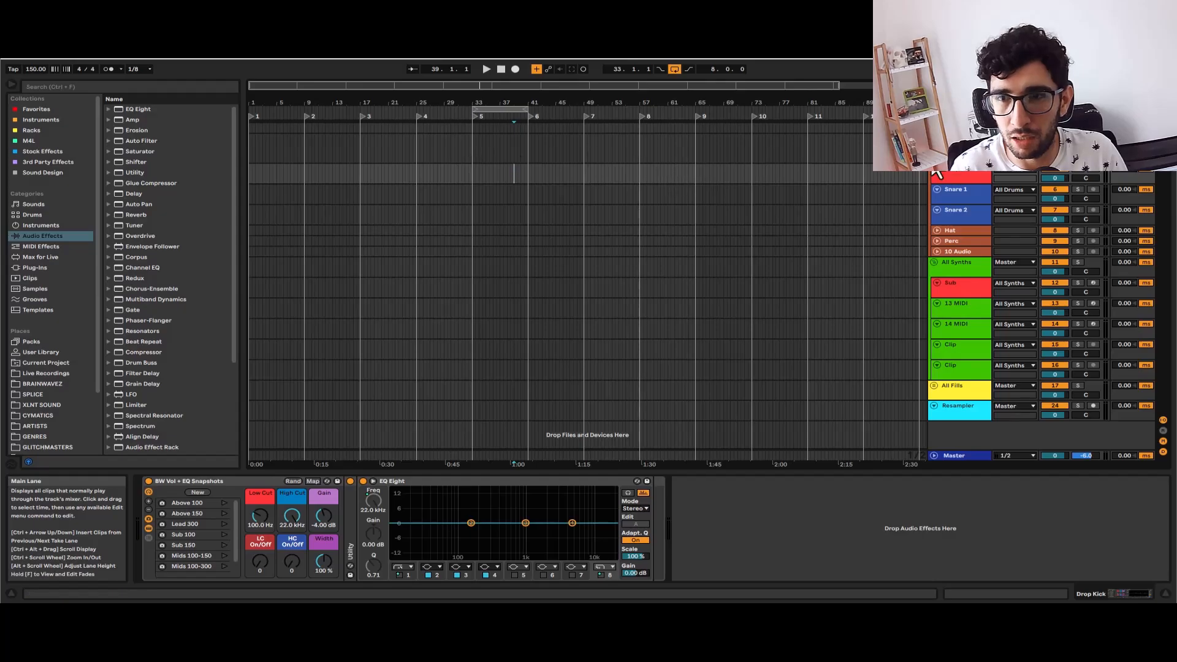
click(458, 147)
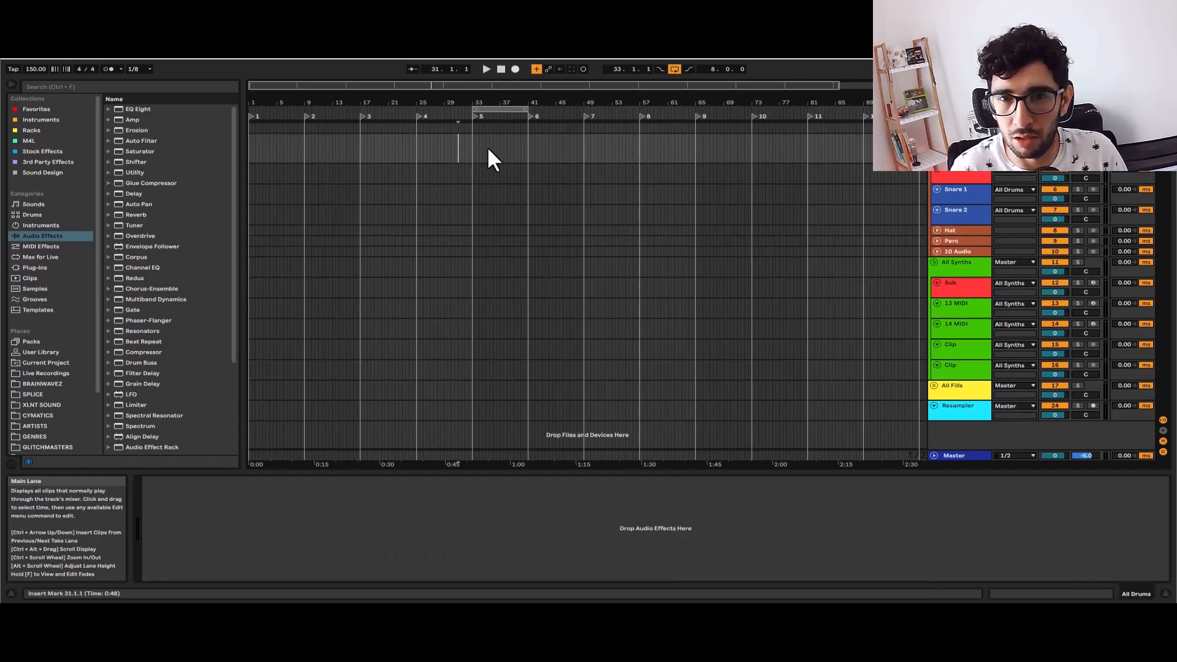
click(931, 459)
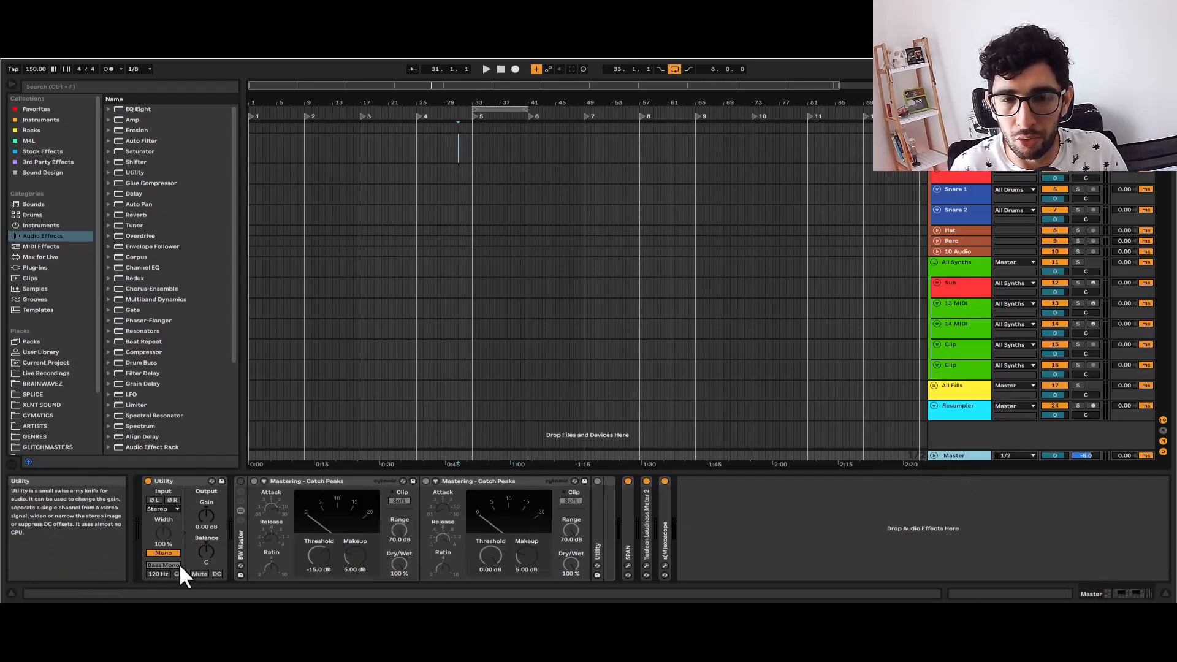
click(523, 214)
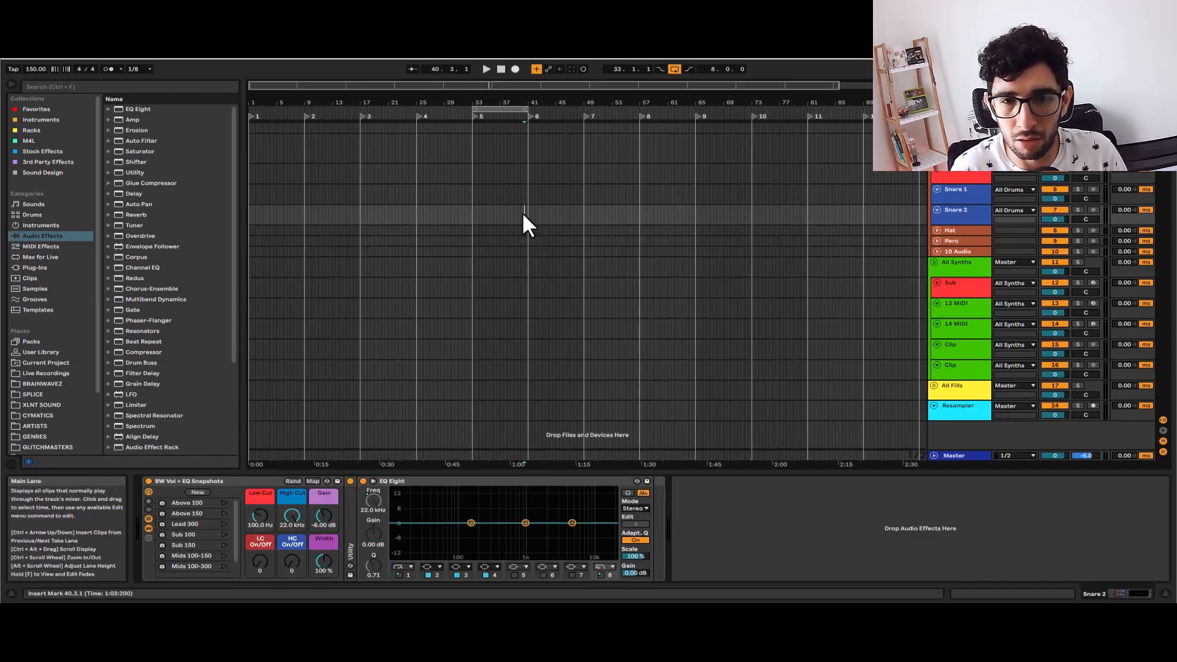
click(933, 459)
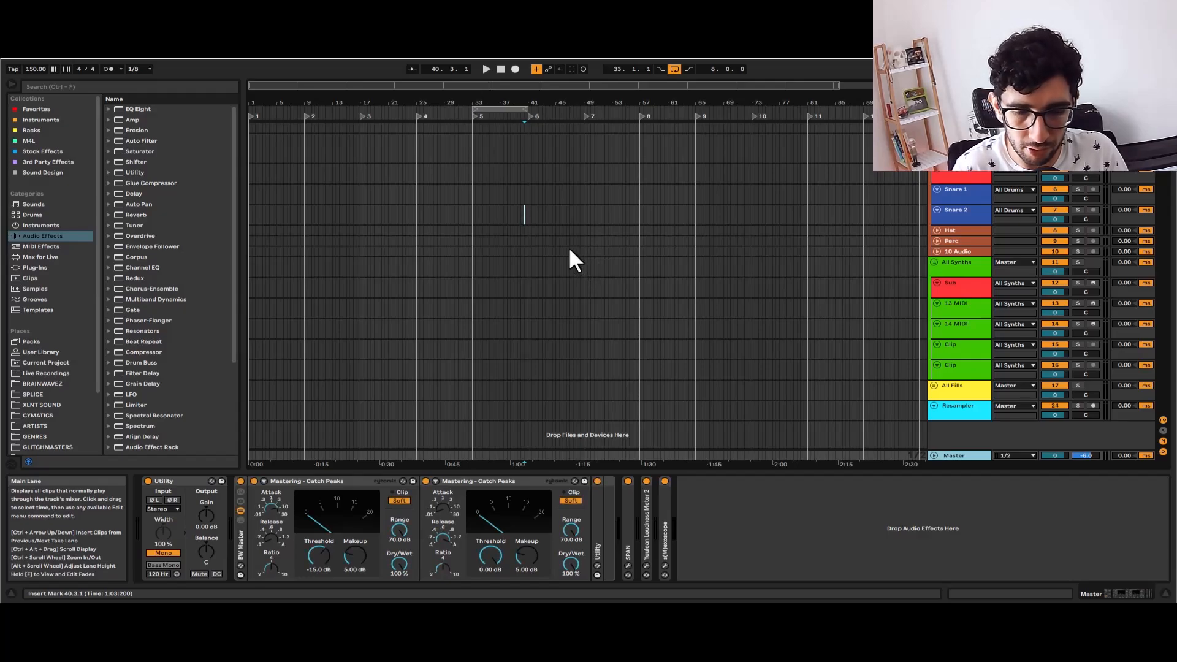
- Map the letter E to the on/off switch of the SPAN device on the Master track and leave key mapping mode
key(ctrl+k)
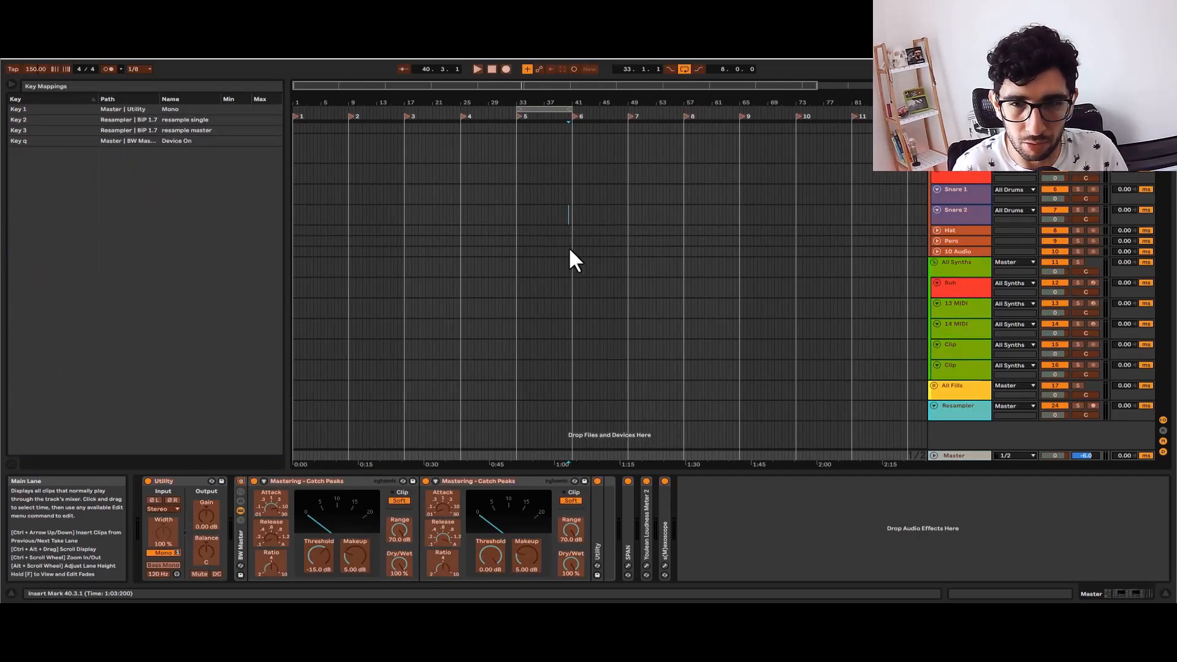
double_click(630, 520)
click(627, 482)
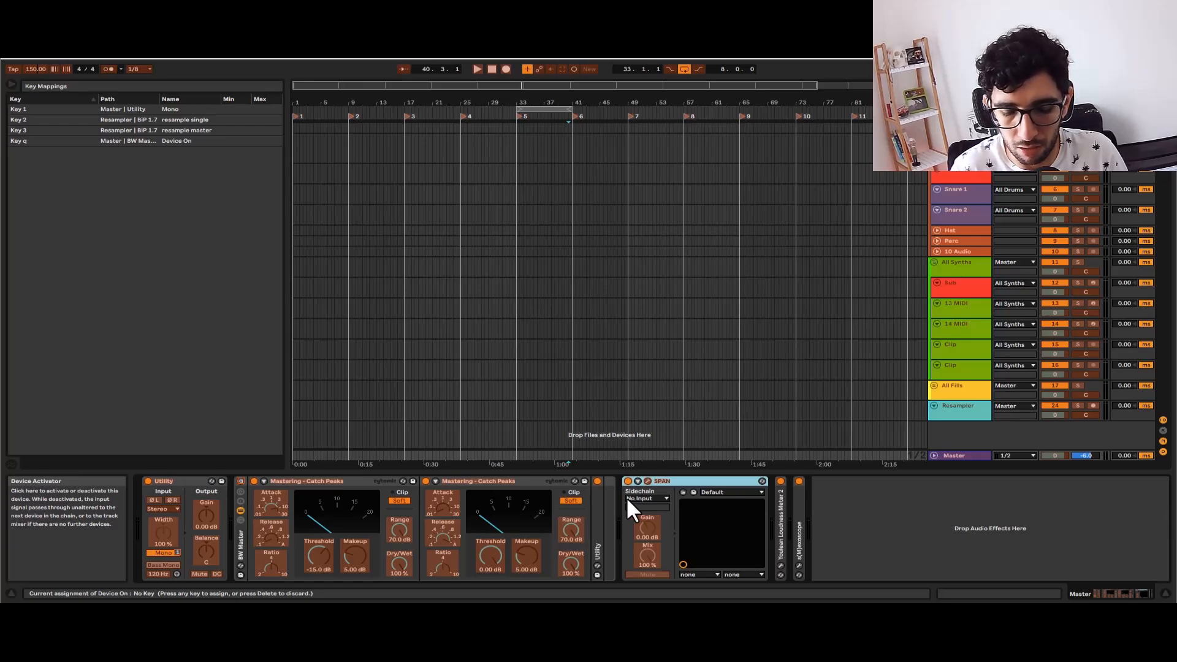
key(e)
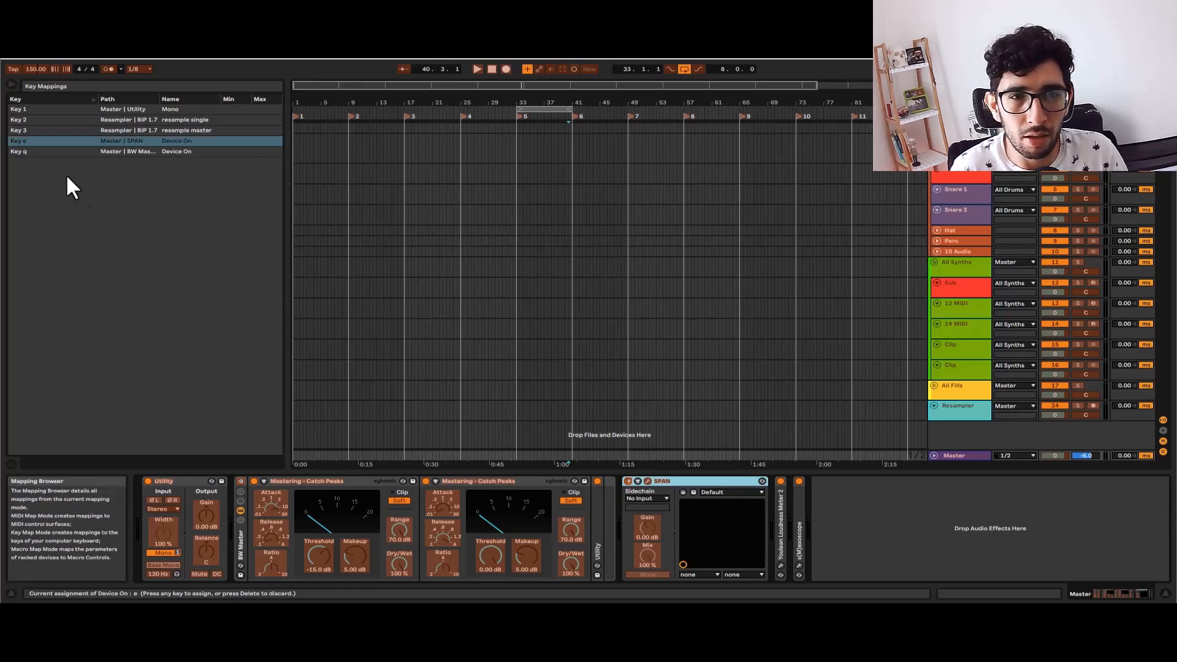
key(ctrl+k)
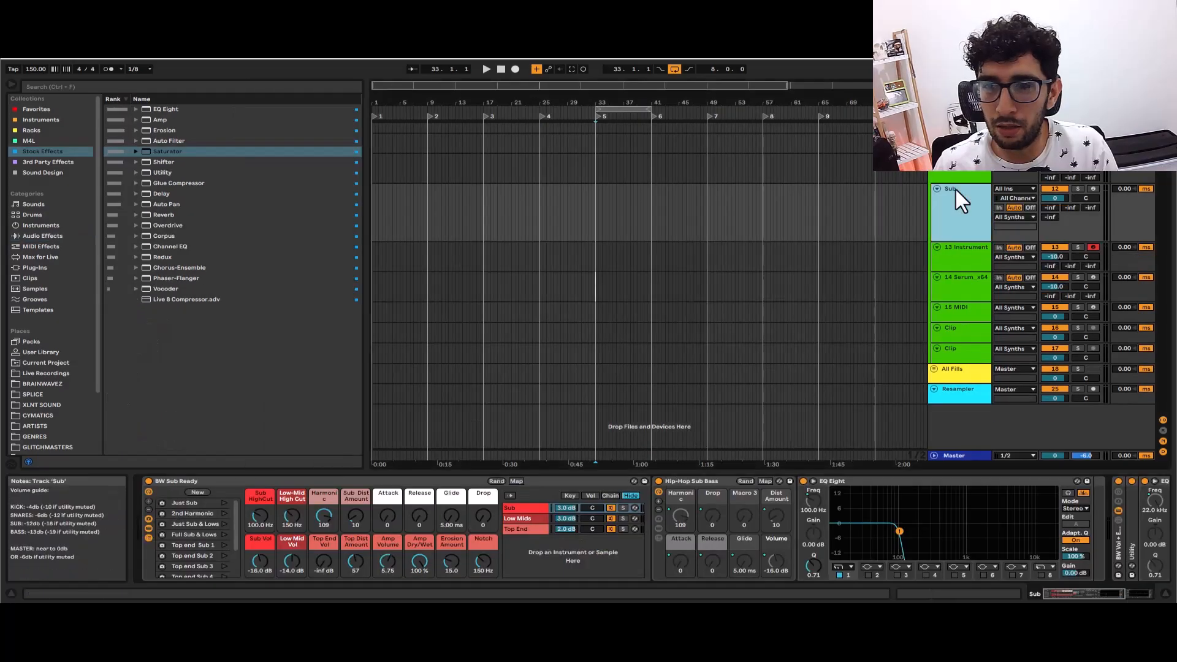
- Insert a new audio track directly below the Resampler track
click(955, 189)
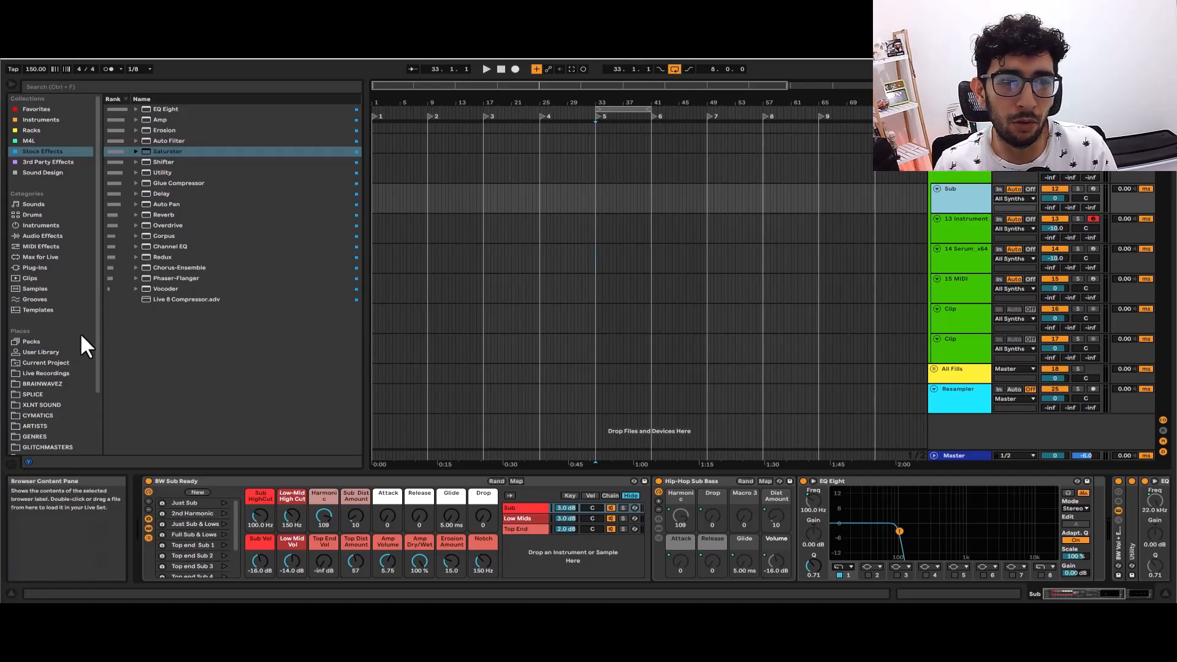
click(959, 401)
key(ctrl+t)
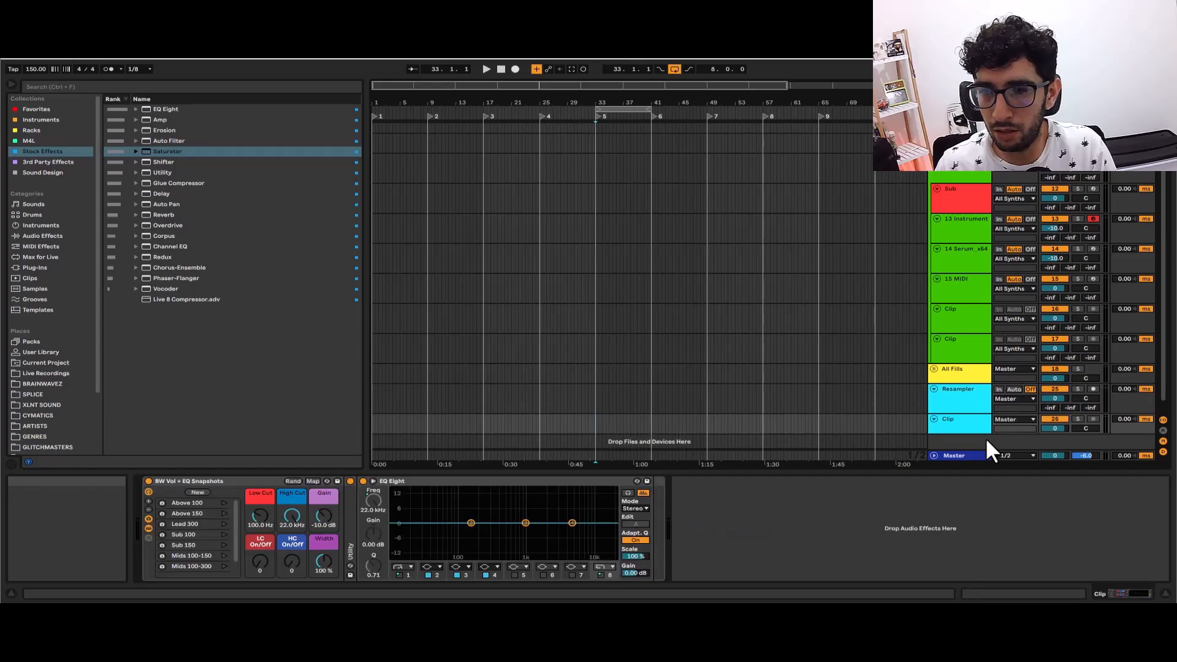
- Inspect the Utility and EQ Eight devices in the new audio track's BW Vol + EQ Snapshots rack, leaving both folded
click(221, 494)
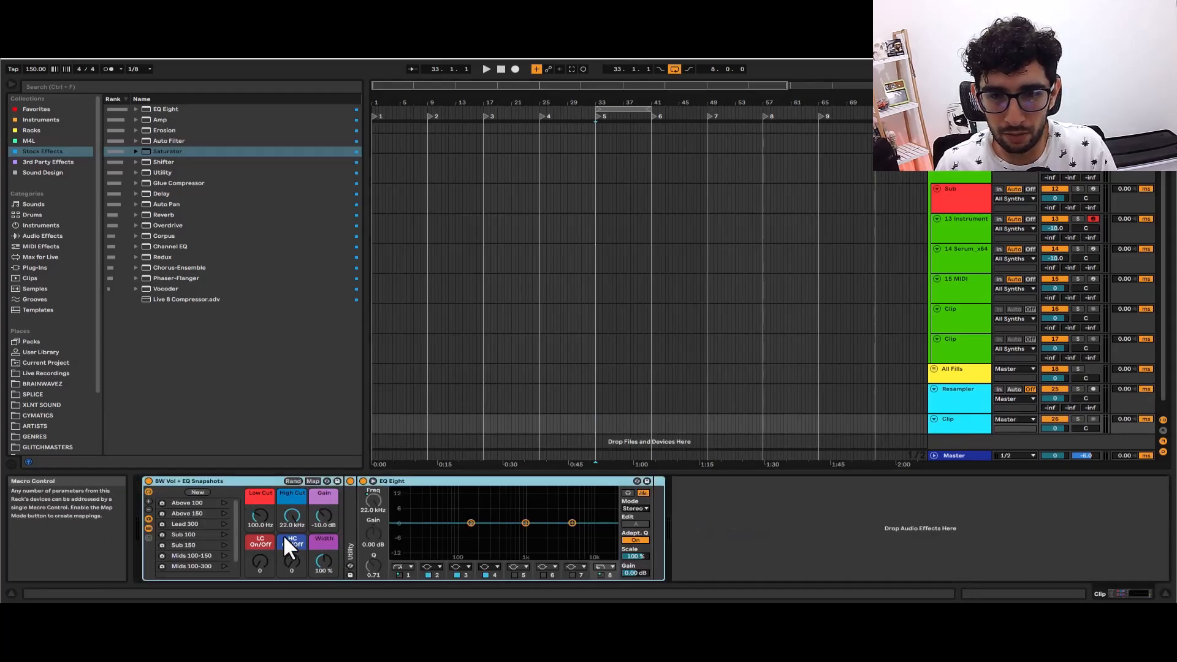
click(362, 526)
double_click(347, 517)
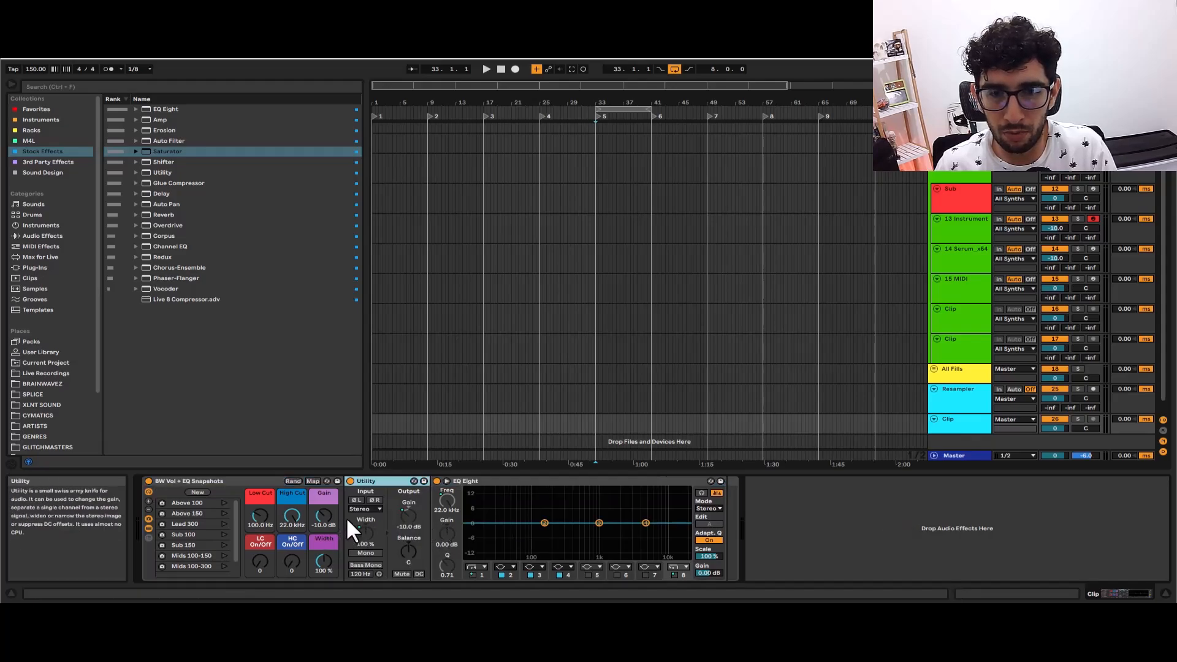
double_click(469, 491)
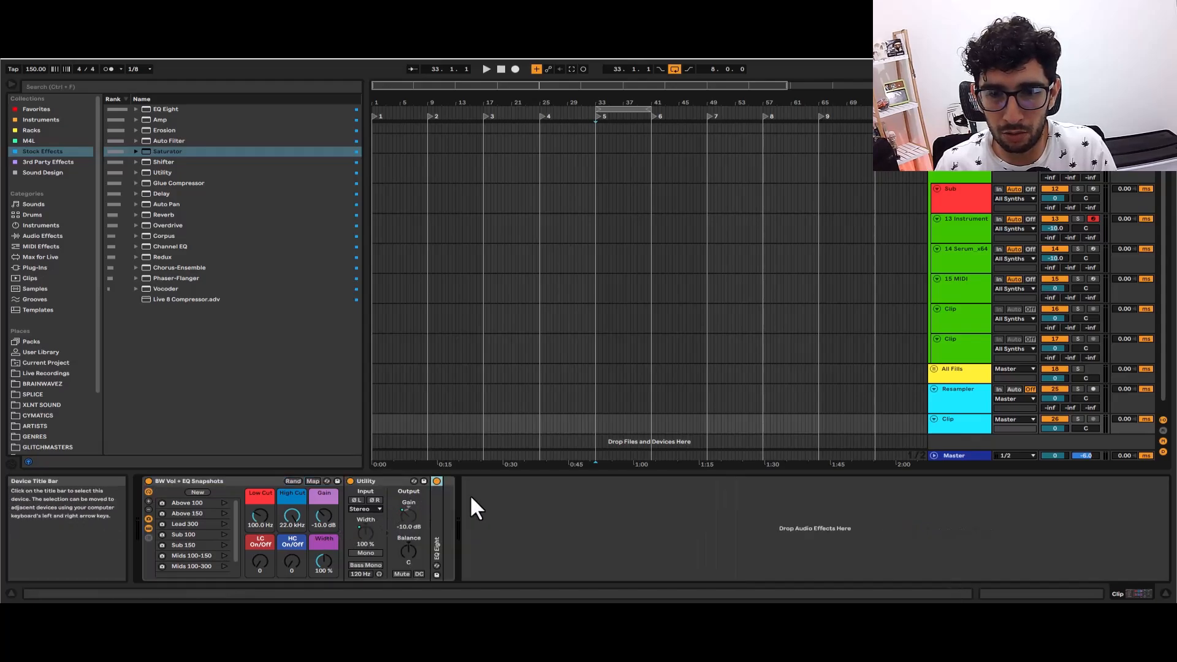
double_click(373, 484)
- Check the new audio track's options for saving it as the default, dismiss them and unfold its EQ Eight
click(956, 429)
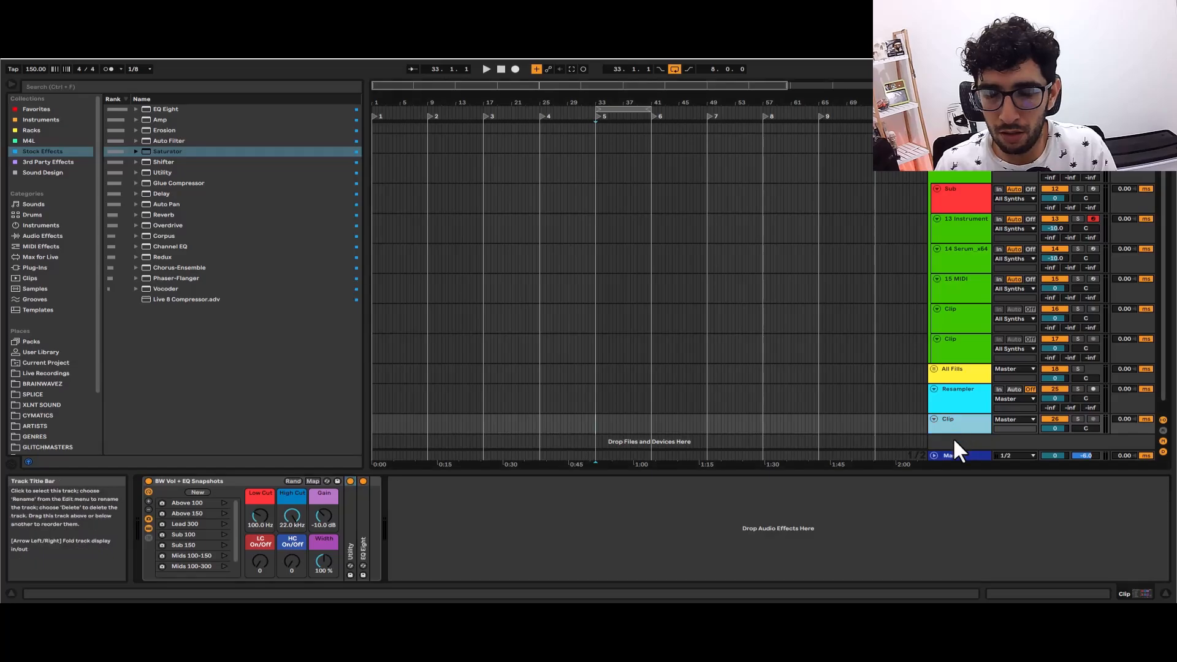
right_click(951, 429)
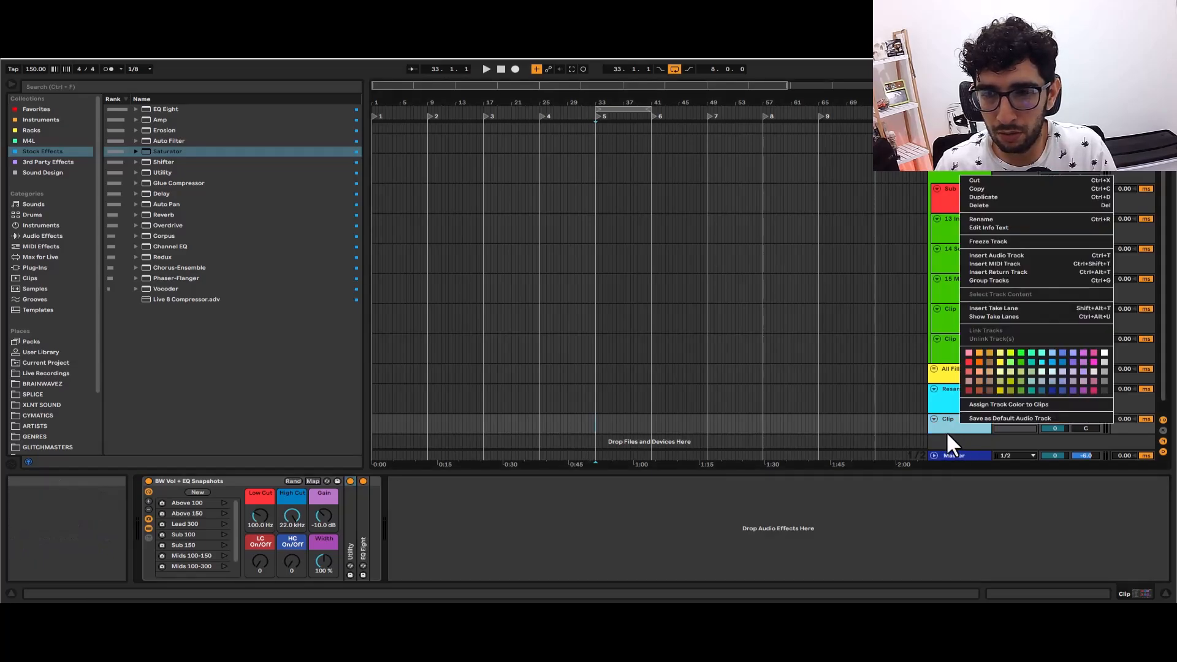
click(951, 436)
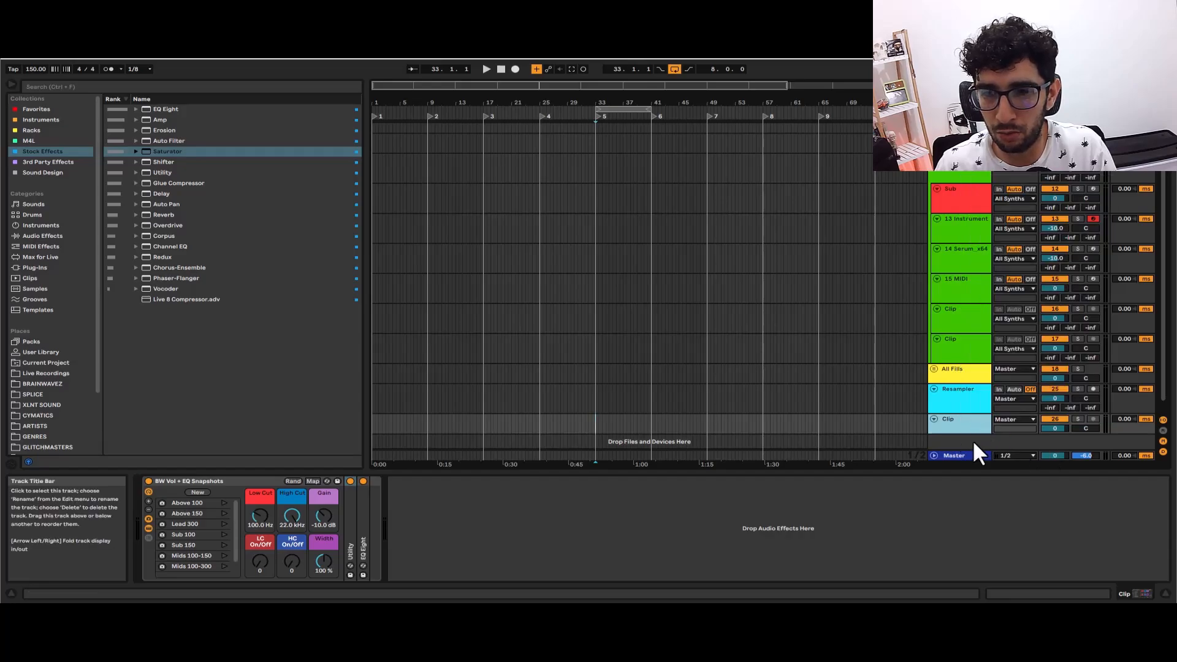
double_click(364, 520)
- Insert a new MIDI track below the Clip audio track at the end of the arrangement
click(921, 428)
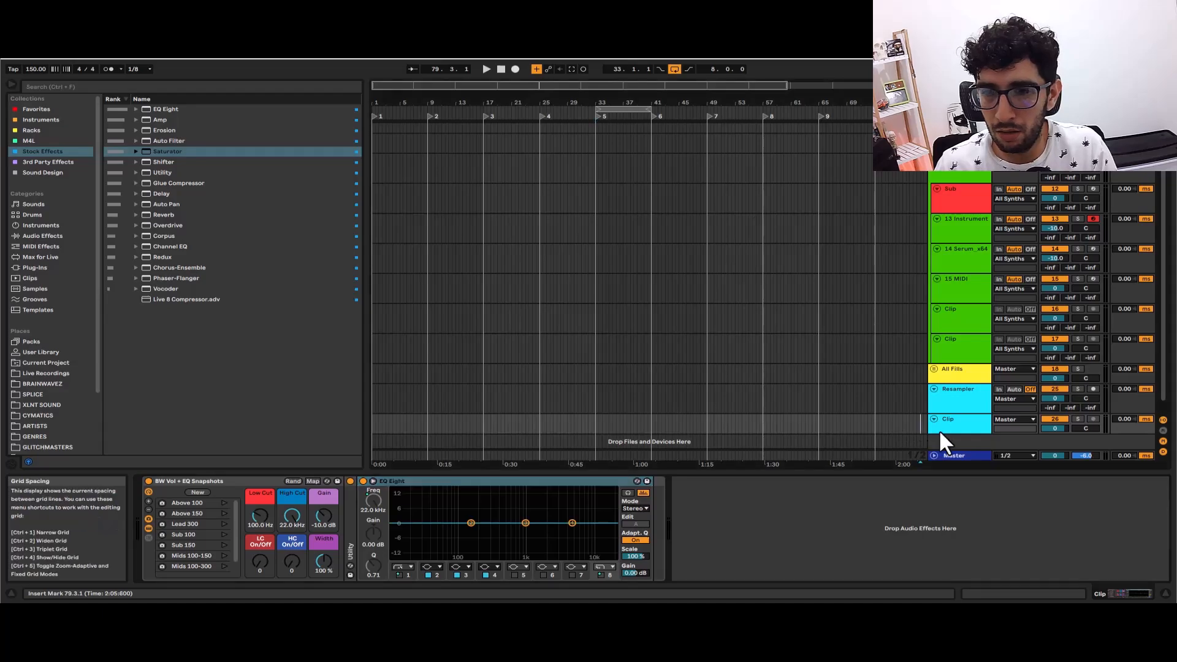
right_click(958, 427)
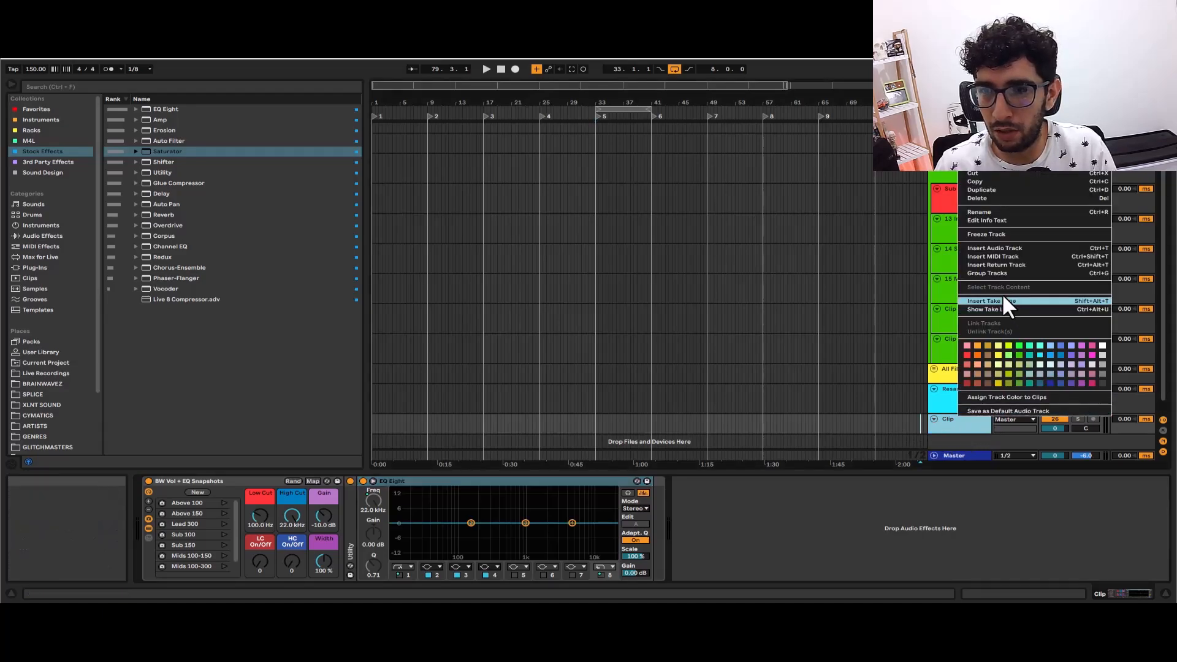
click(987, 250)
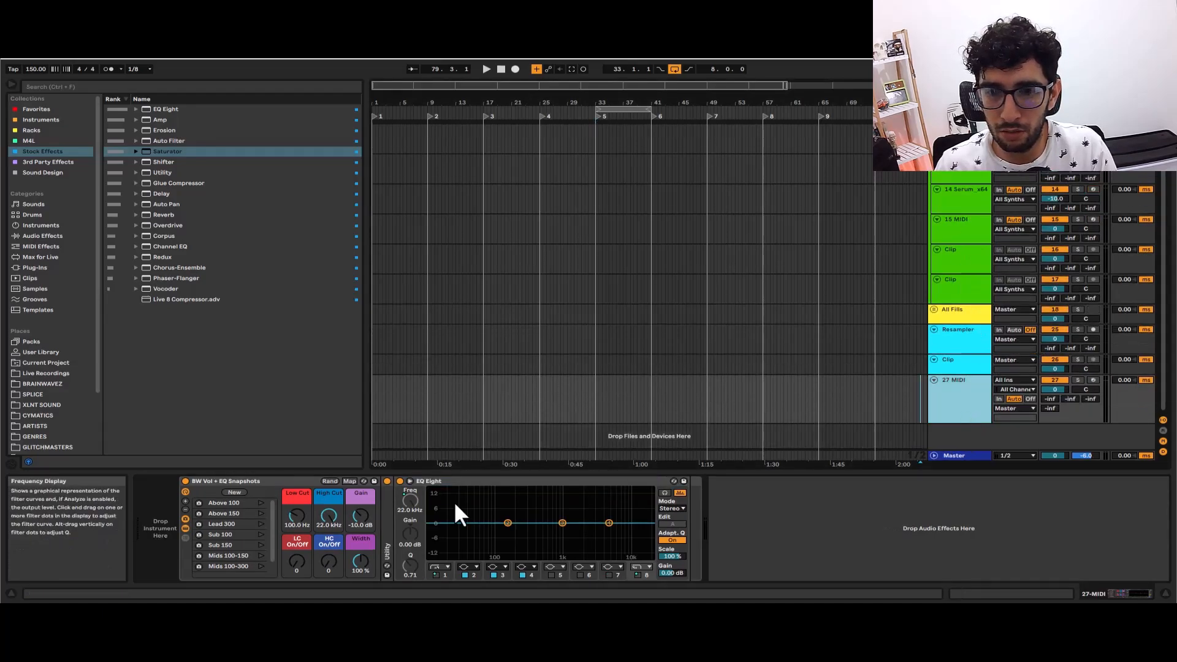
- Save the new MIDI track with its BW Vol + EQ Snapshots rack as the default MIDI track
click(262, 493)
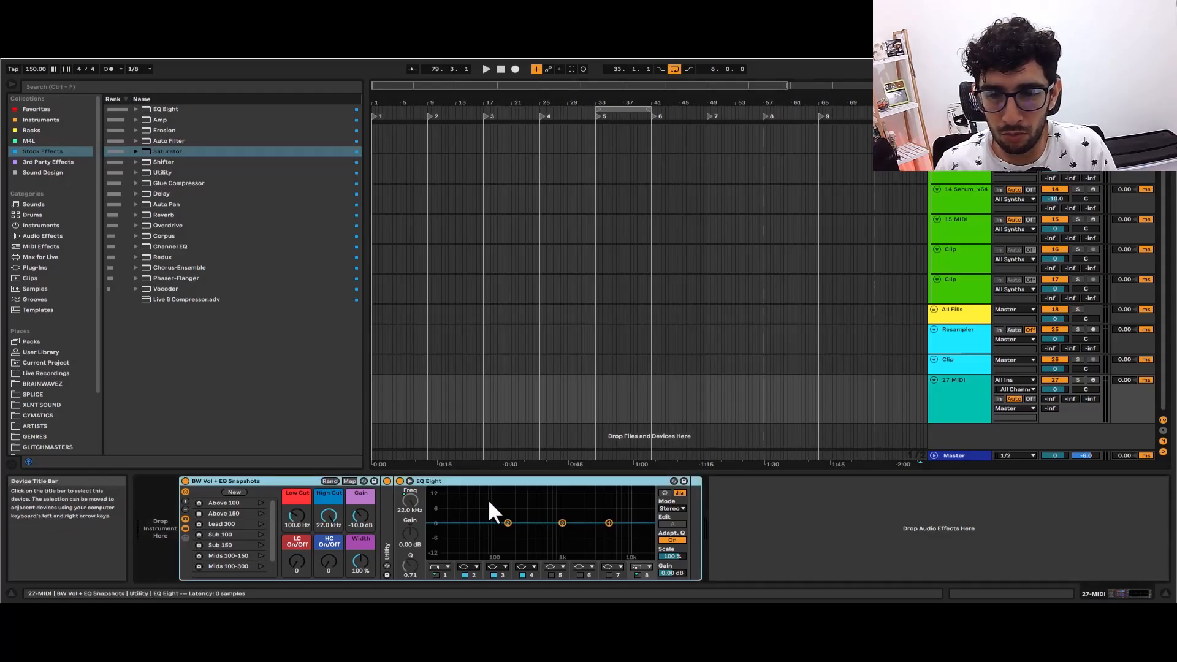
click(967, 401)
click(966, 360)
click(966, 400)
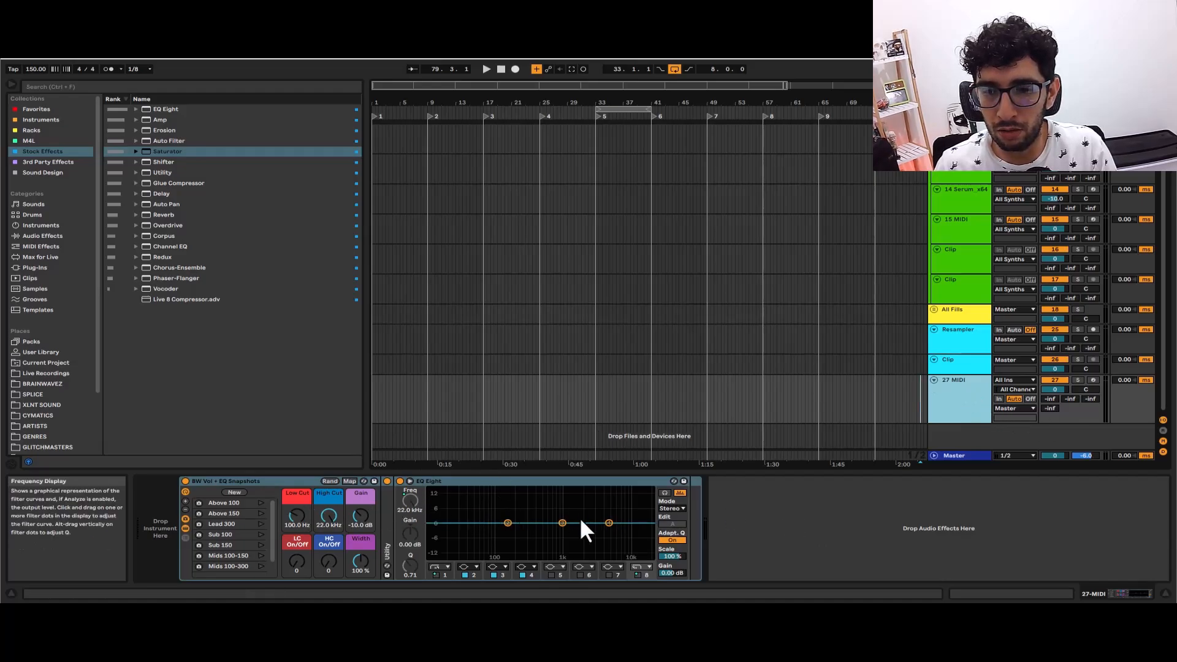
right_click(960, 399)
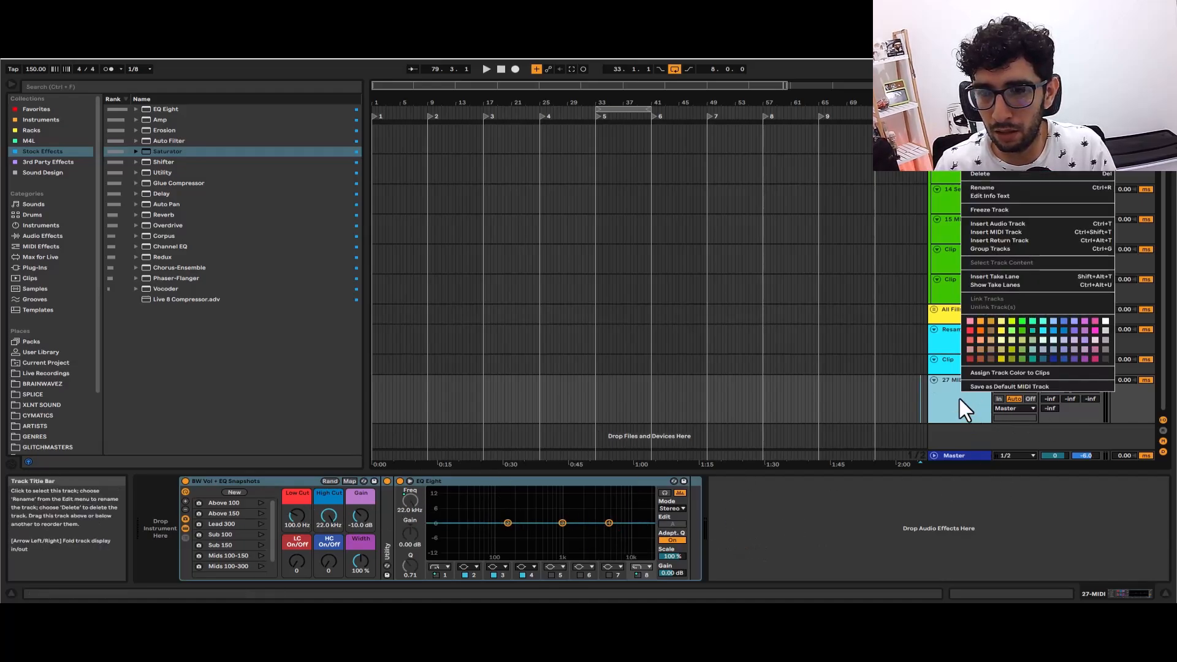
click(1018, 389)
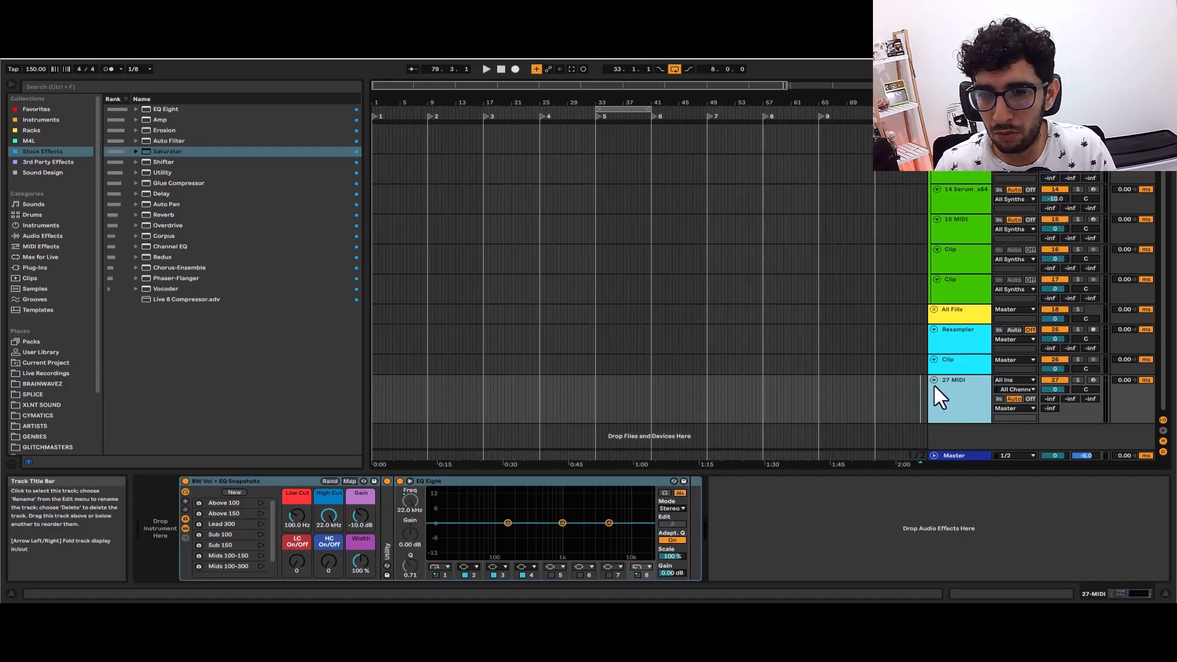
- Fold the new MIDI track and all the other tracks in the arrangement
click(882, 366)
click(822, 398)
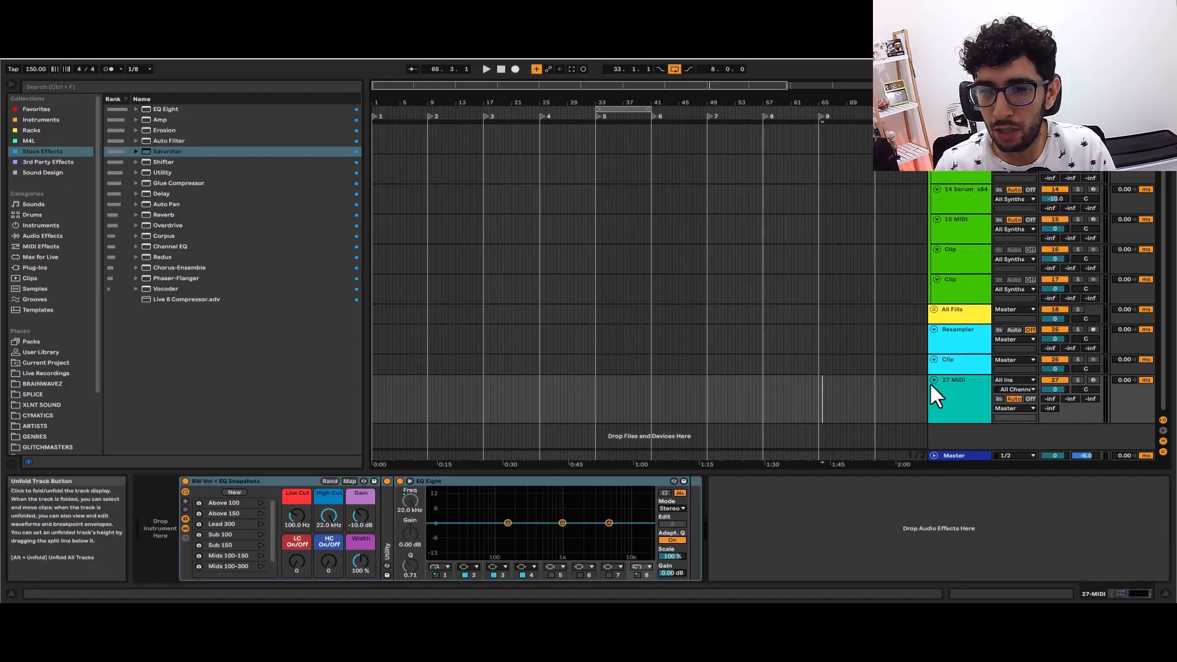
click(931, 384)
click(934, 380)
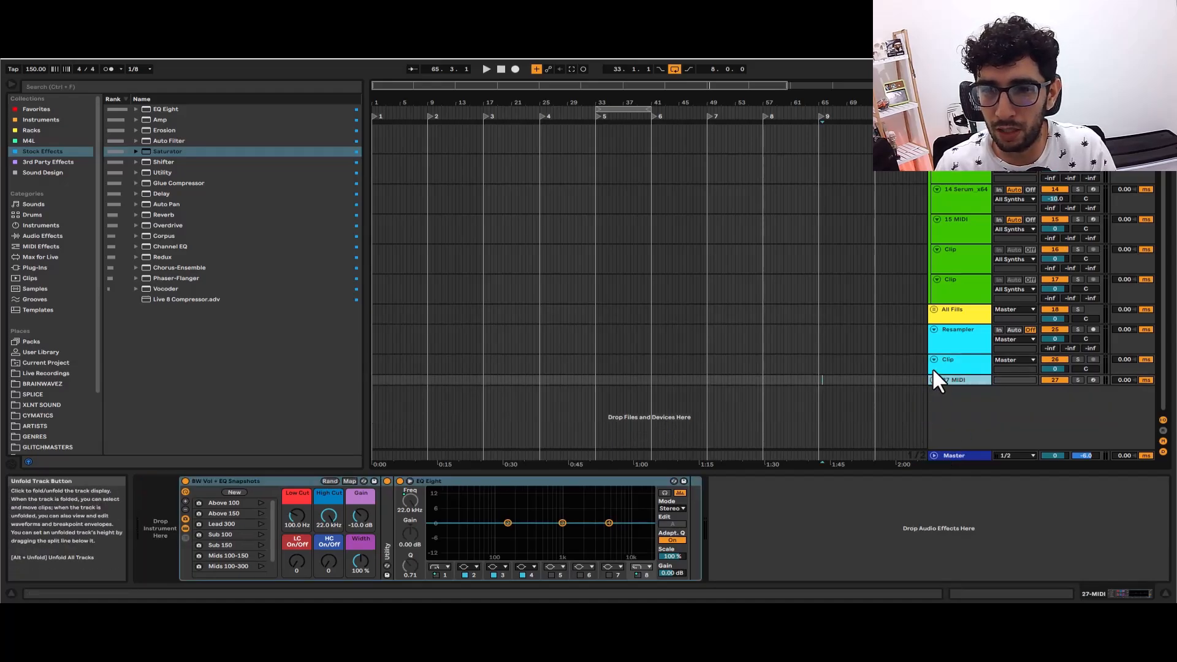
alt+click(932, 362)
click(528, 219)
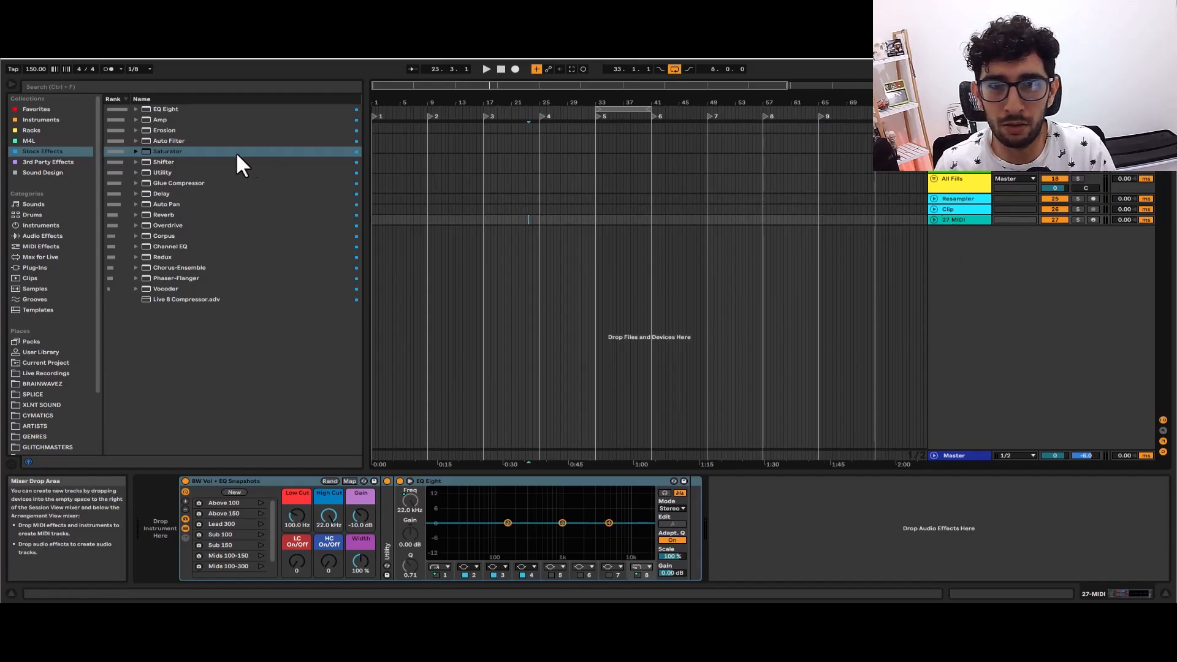
- Add an EQ Eight on a new audio track below the 27 MIDI track and unfold the track to inspect the default preset
drag(163, 109, 768, 283)
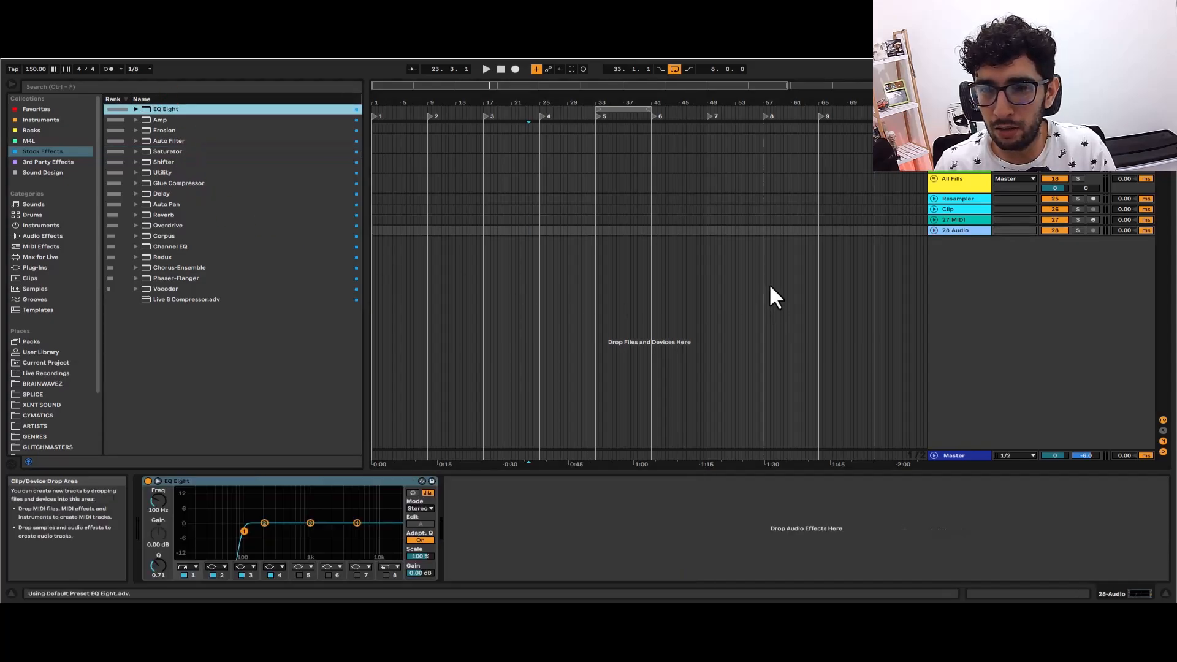
click(933, 230)
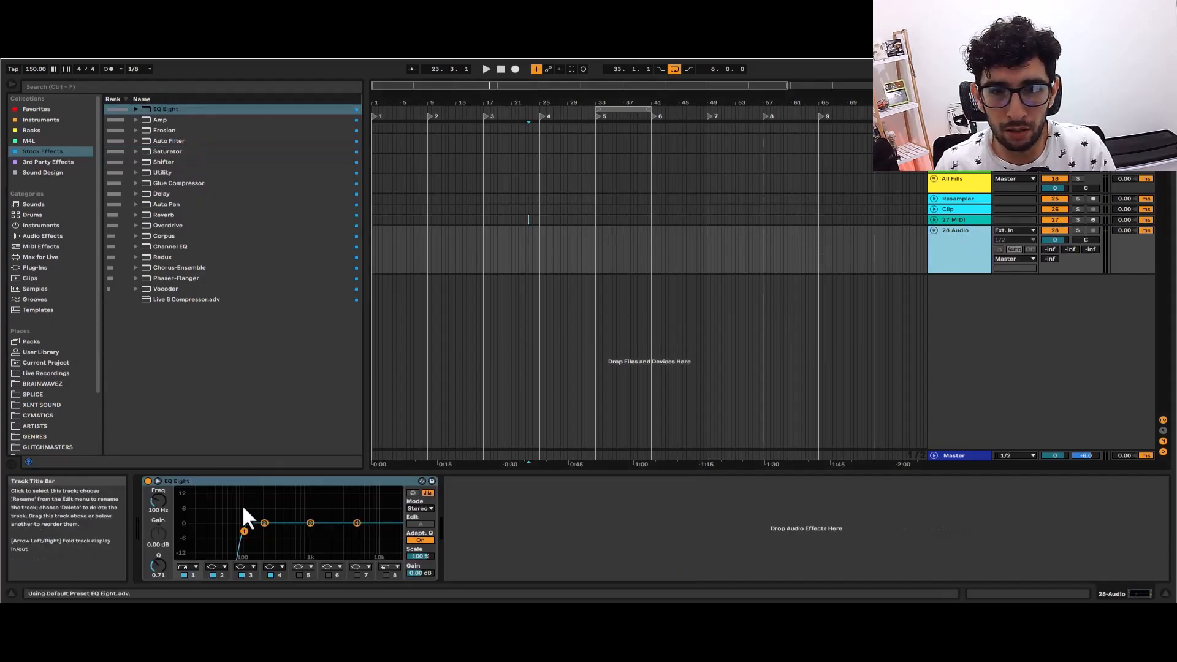
click(256, 549)
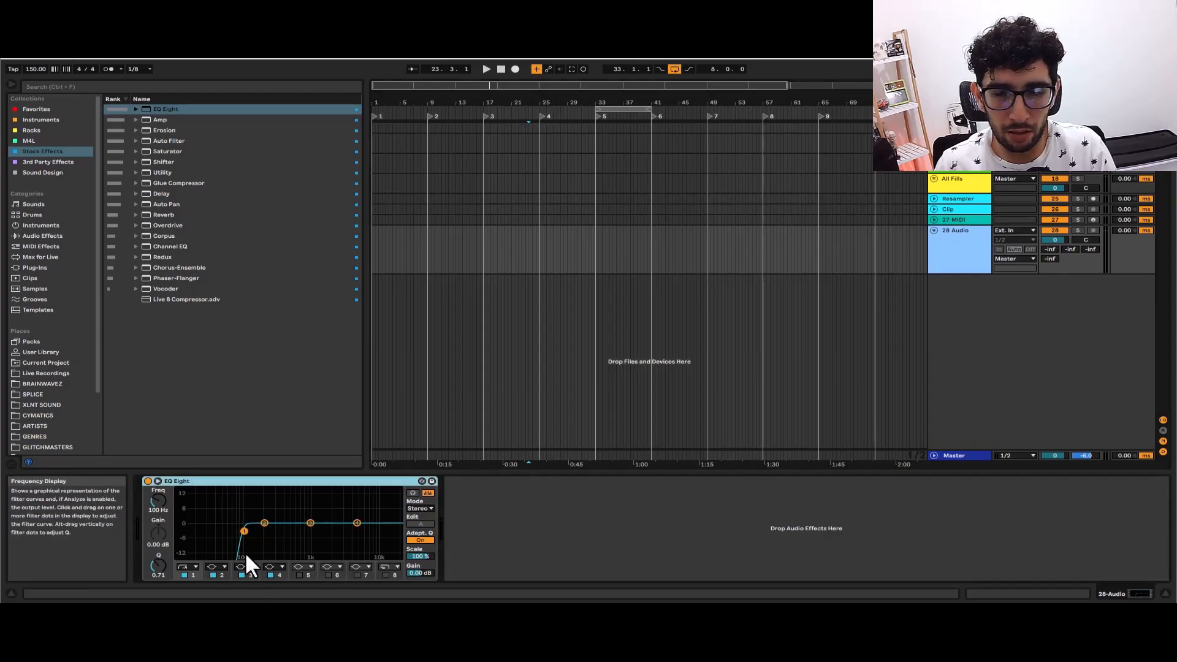
click(244, 549)
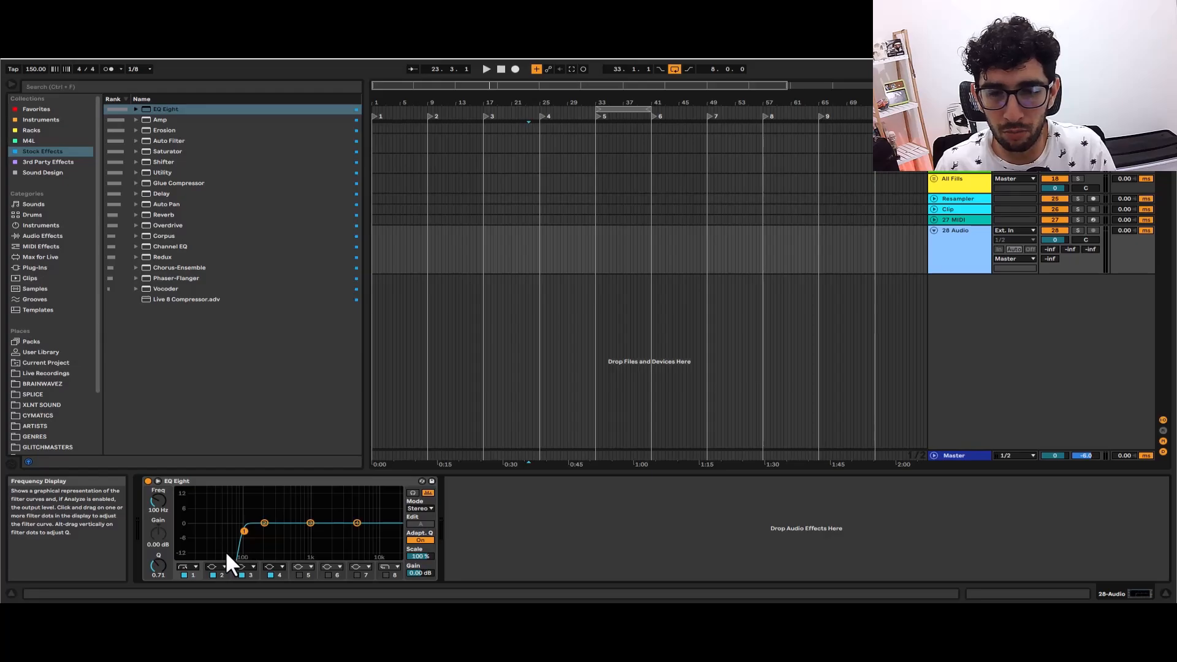
click(267, 496)
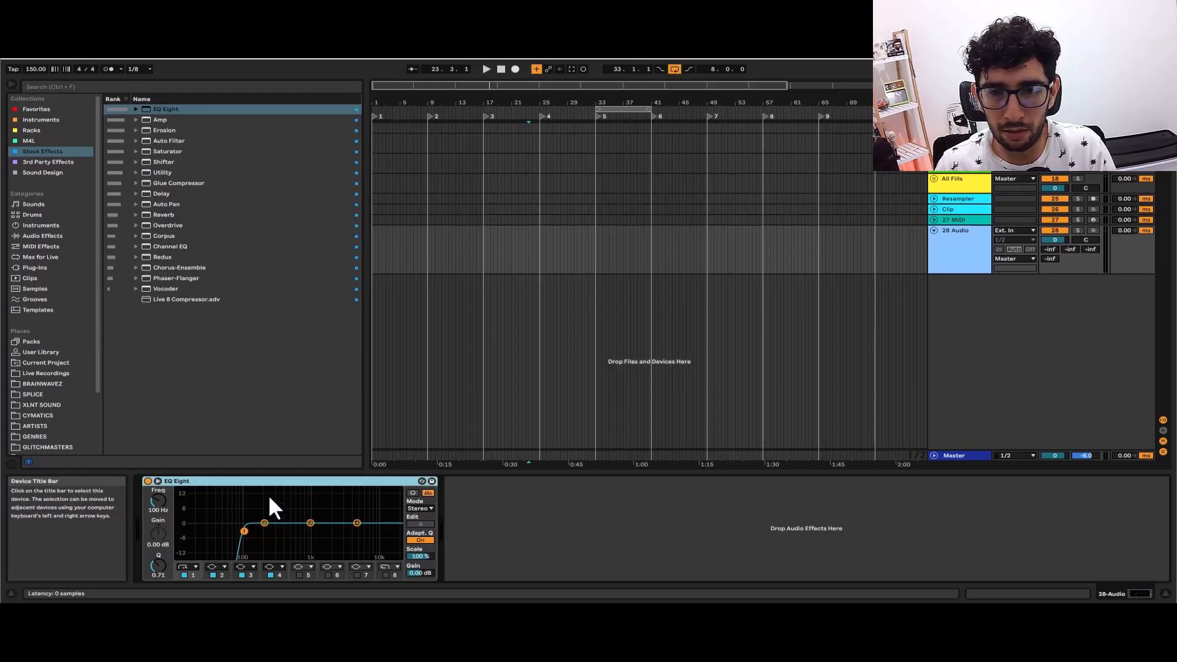
click(730, 580)
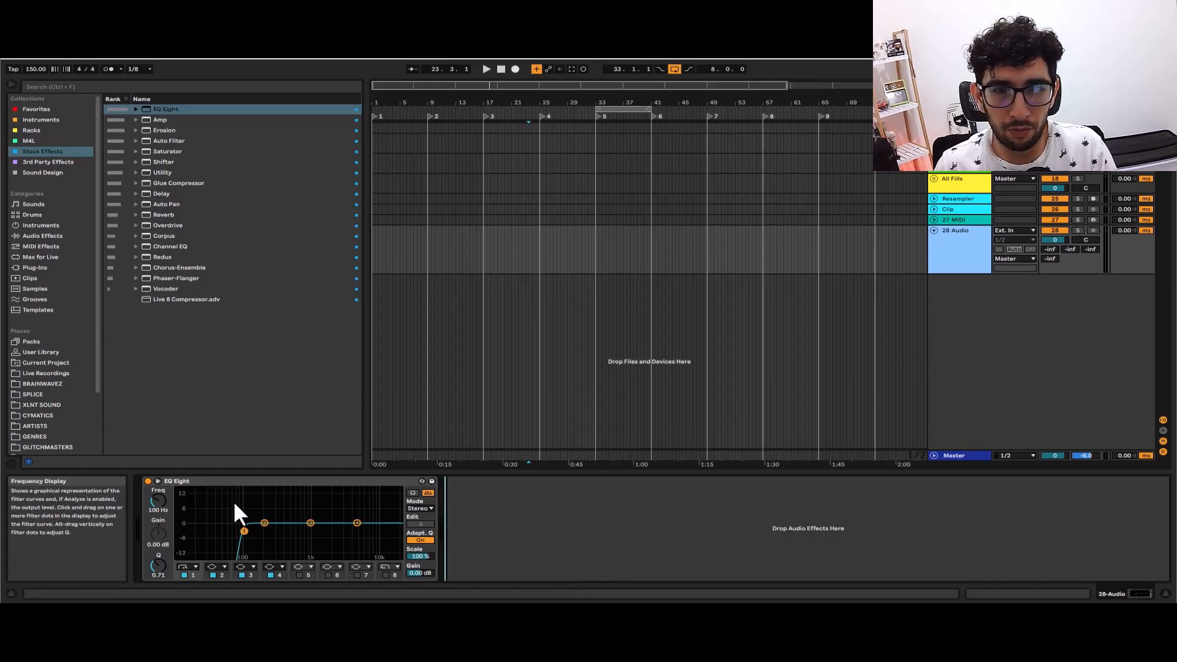
- Add a Glue Compressor after the EQ Eight, check its options for saving a default preset and dismiss them
drag(178, 183, 550, 549)
key(space)
key(space)
click(544, 495)
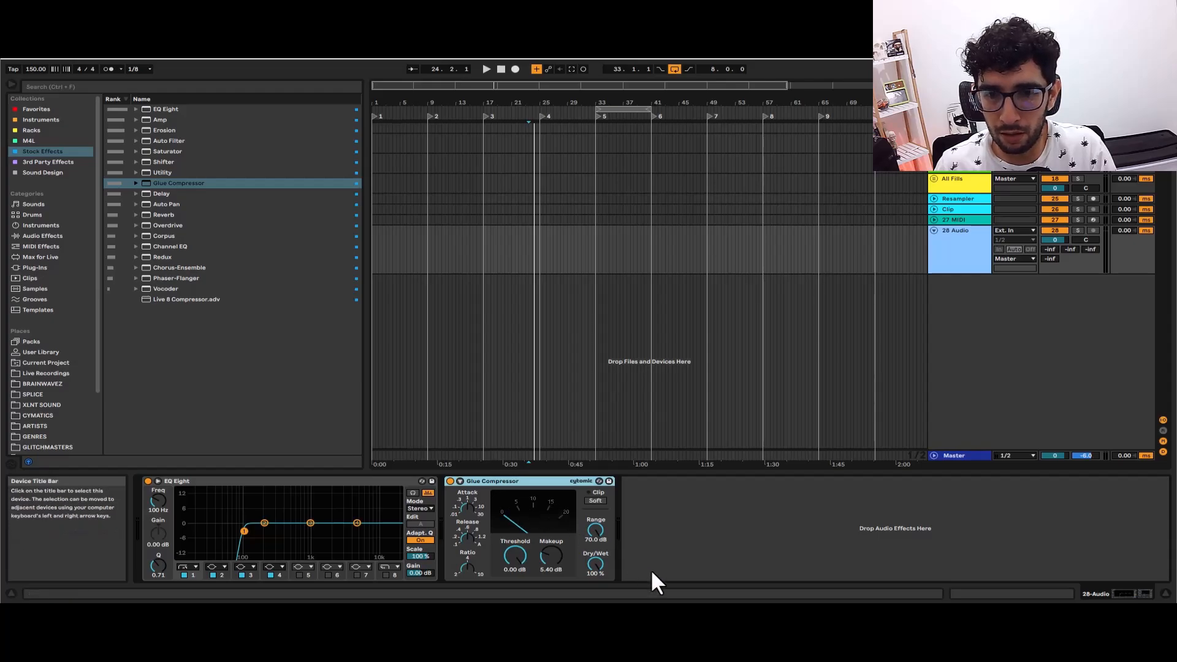
right_click(530, 482)
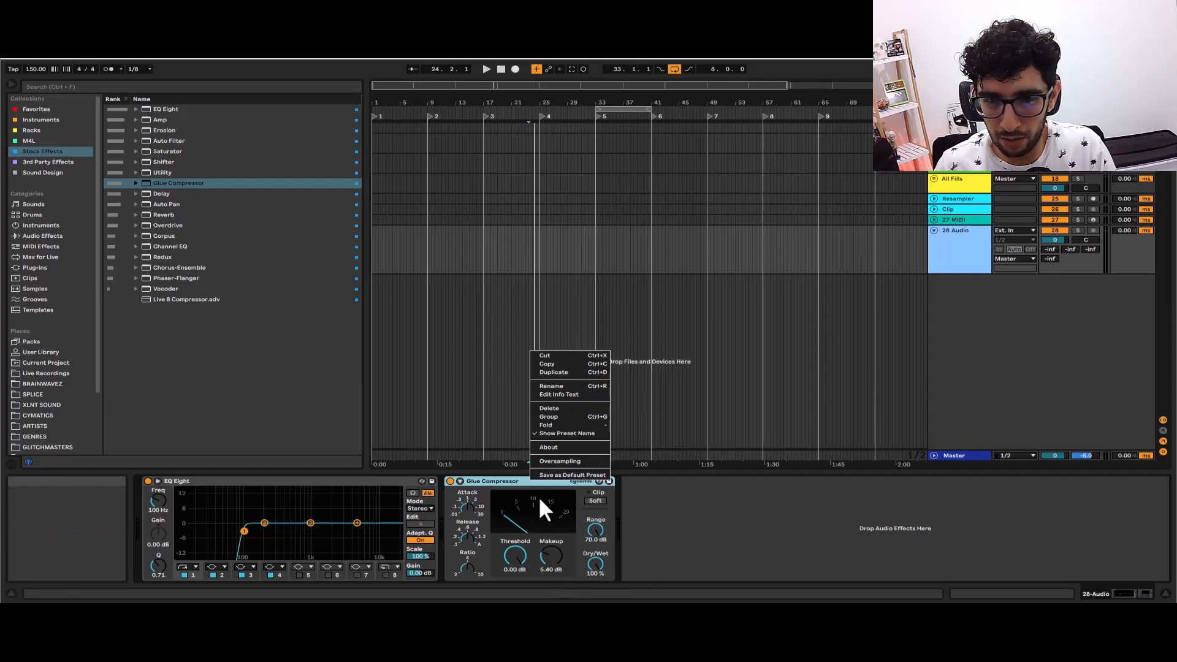
click(495, 500)
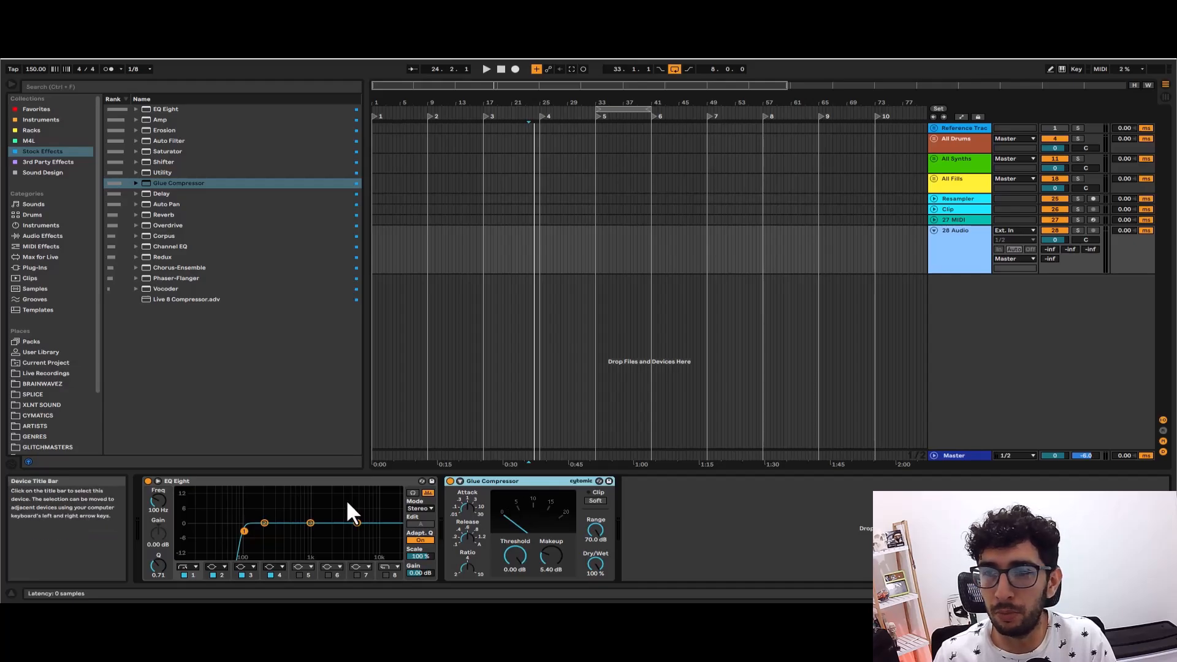
- Unfold the All Synths group in the arrangement to show its tracks
click(934, 179)
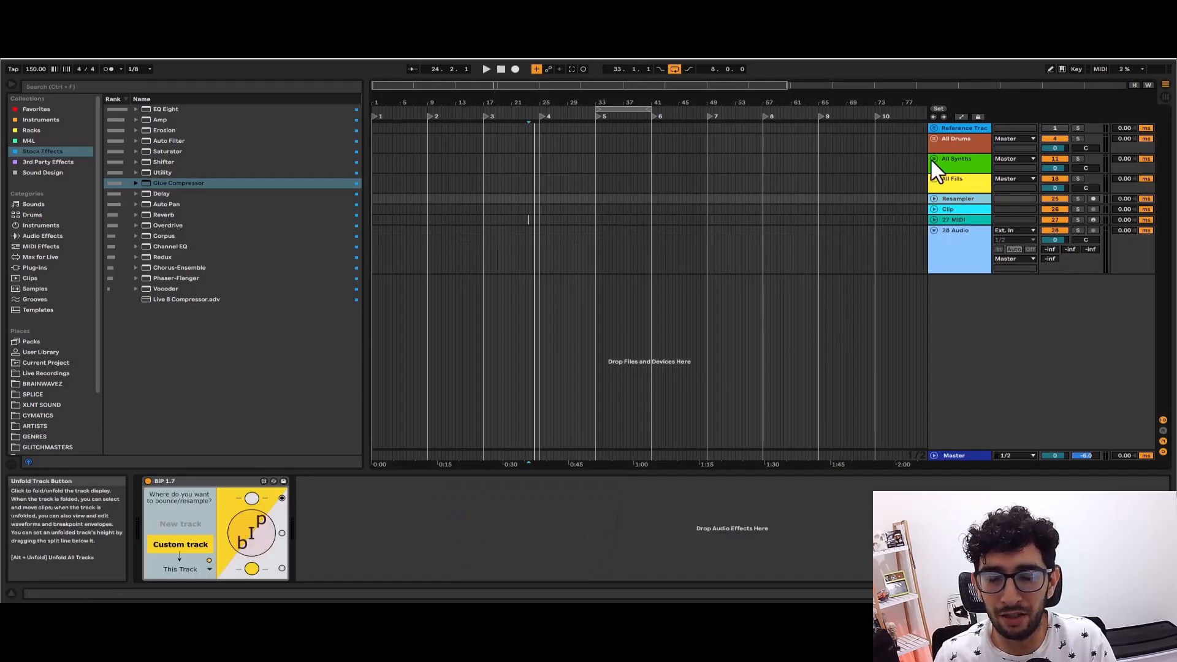
click(933, 159)
click(933, 179)
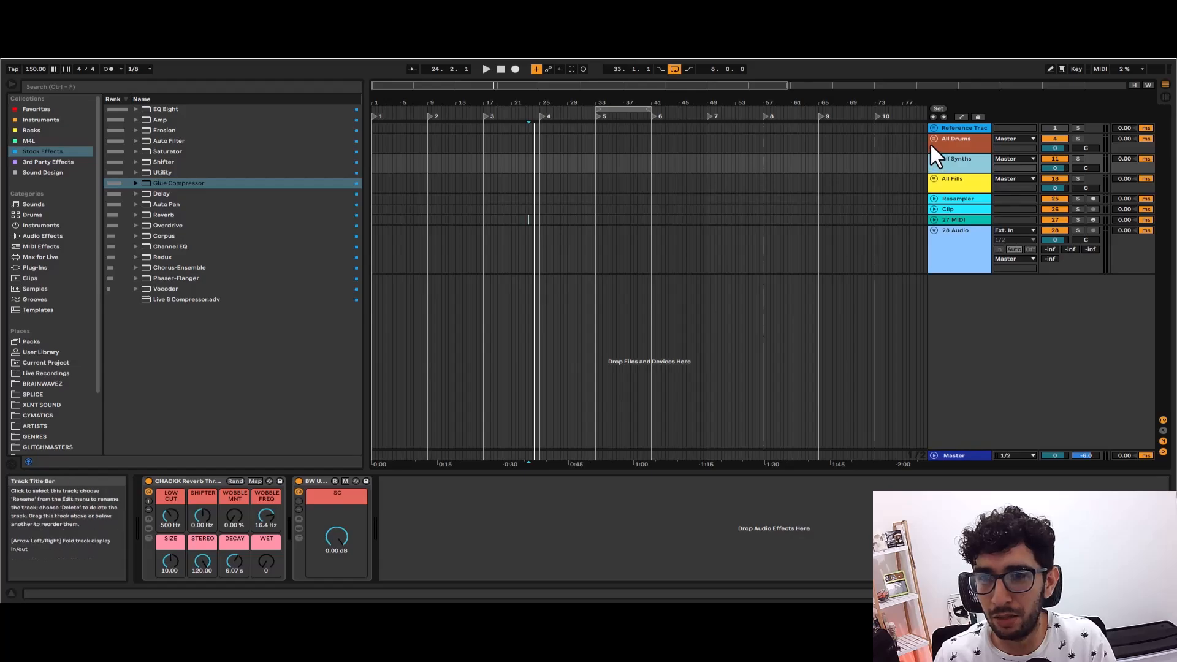
click(933, 158)
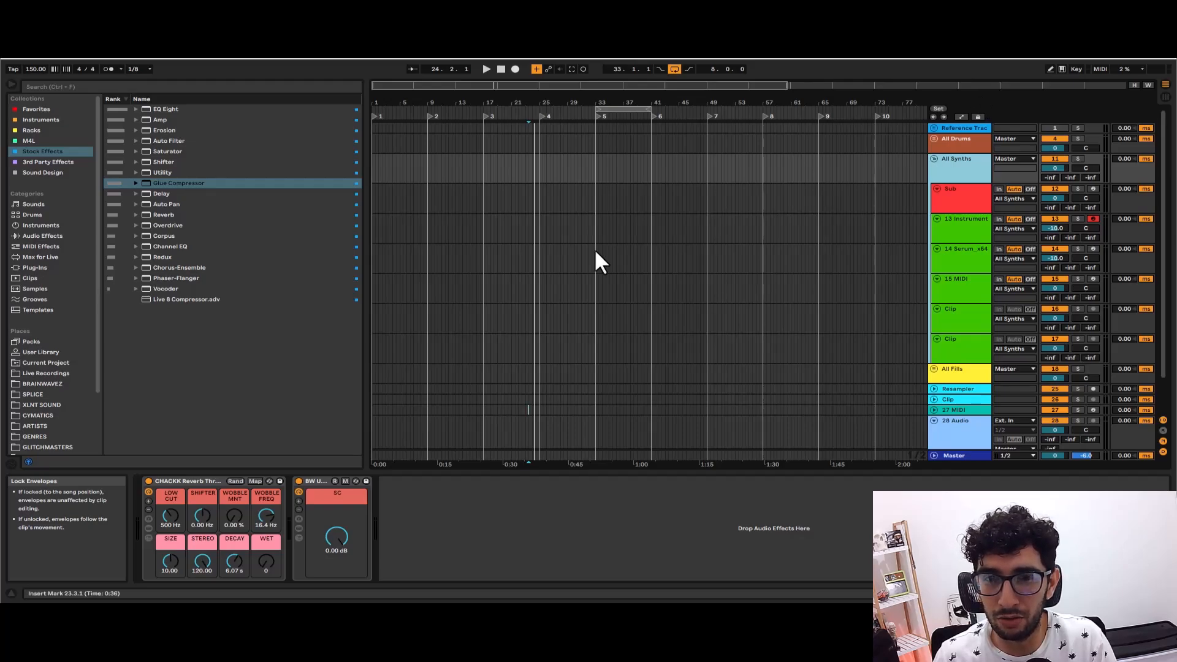
- Insert an empty 8-bar MIDI clip from bar 25 to bar 33 on the 14 Serum_x64 track
click(538, 221)
scroll(533, 223, up, 5)
scroll(536, 236, down, 5)
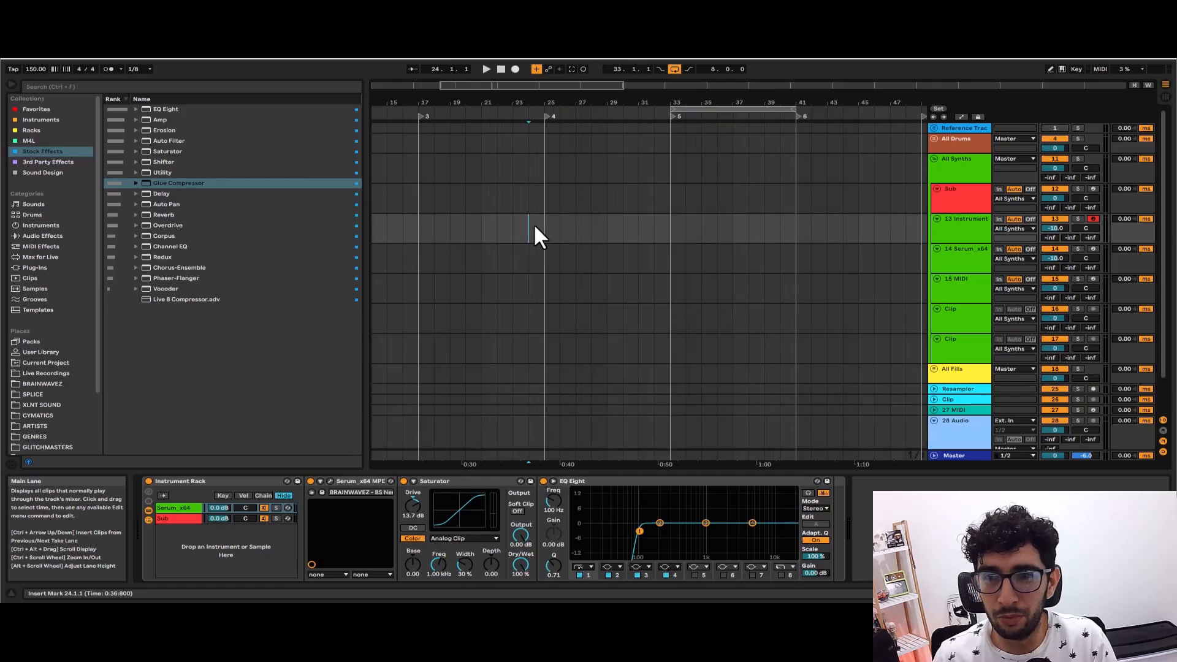
click(944, 256)
drag(557, 263, 668, 262)
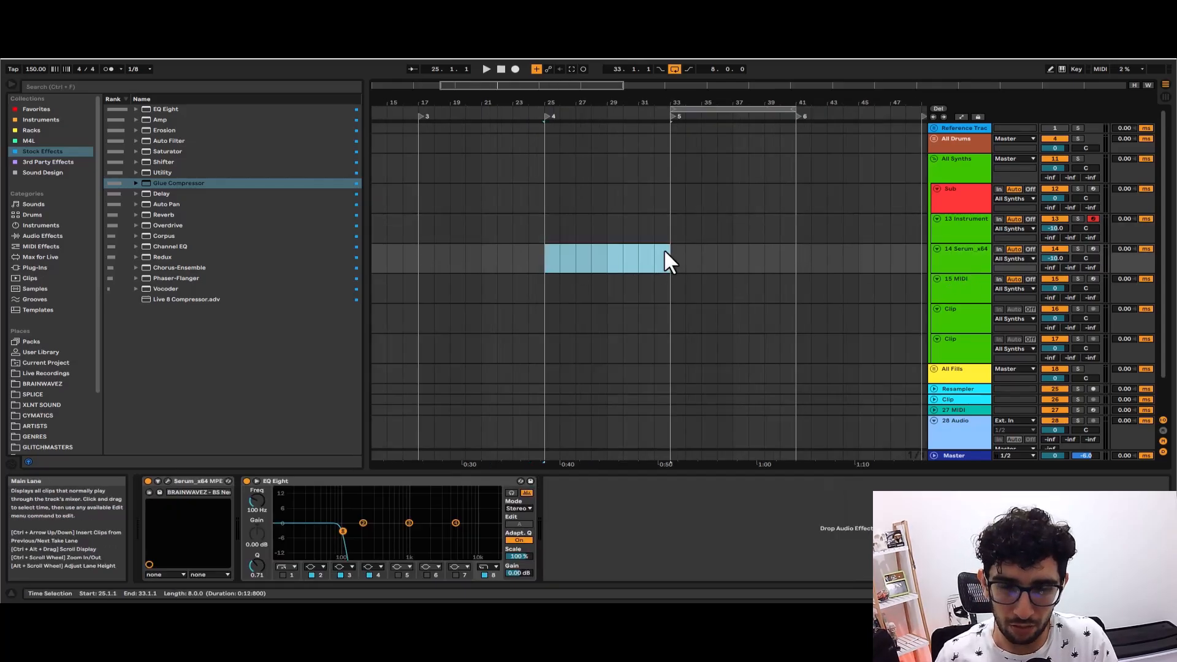
key(ctrl+shift+m)
click(940, 262)
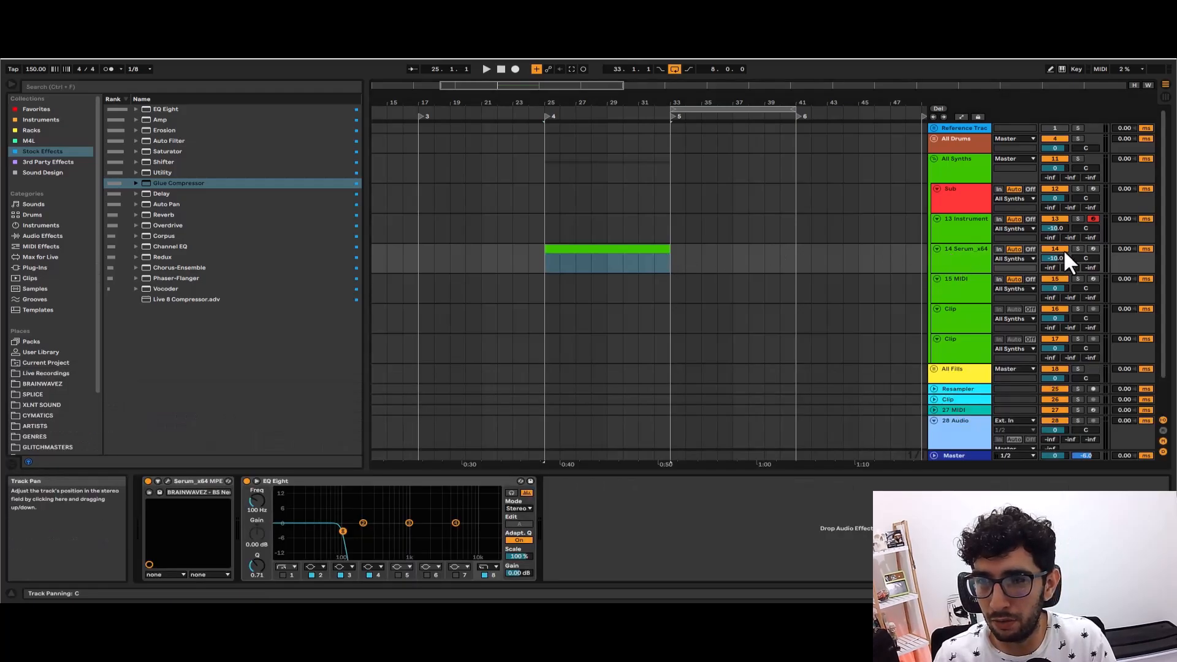
- Draw Track Panning automation under the clip on the enlarged 14 Serum_x64 track and move both to bar 33
key(a)
drag(963, 269, 963, 317)
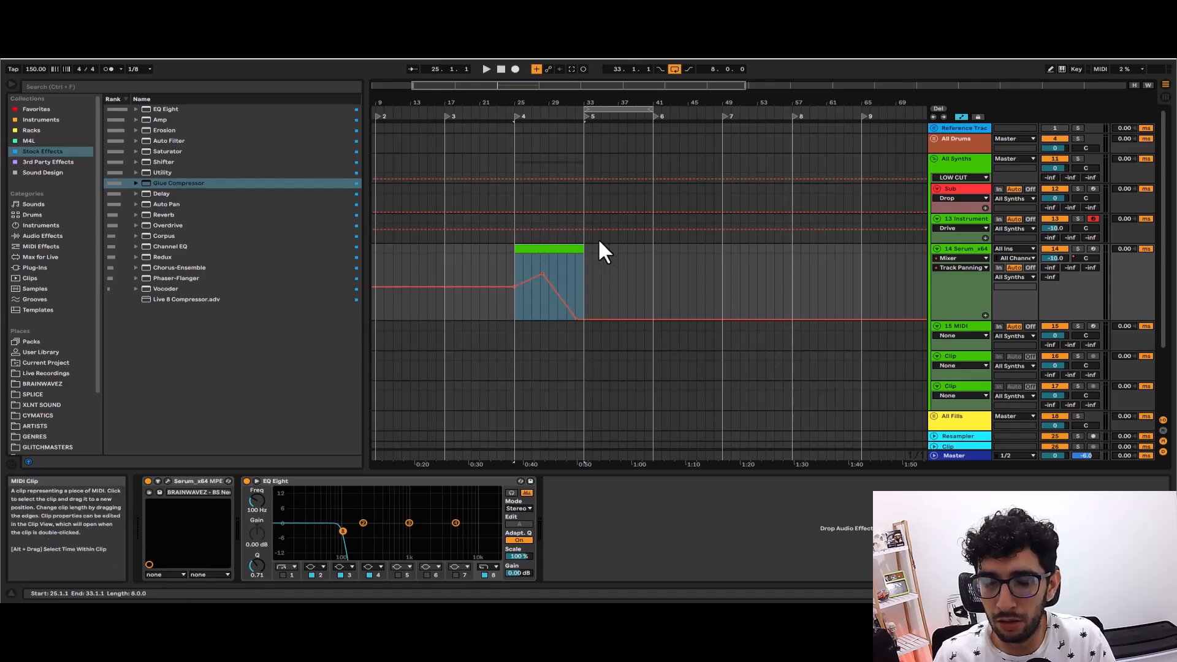
drag(550, 246, 615, 241)
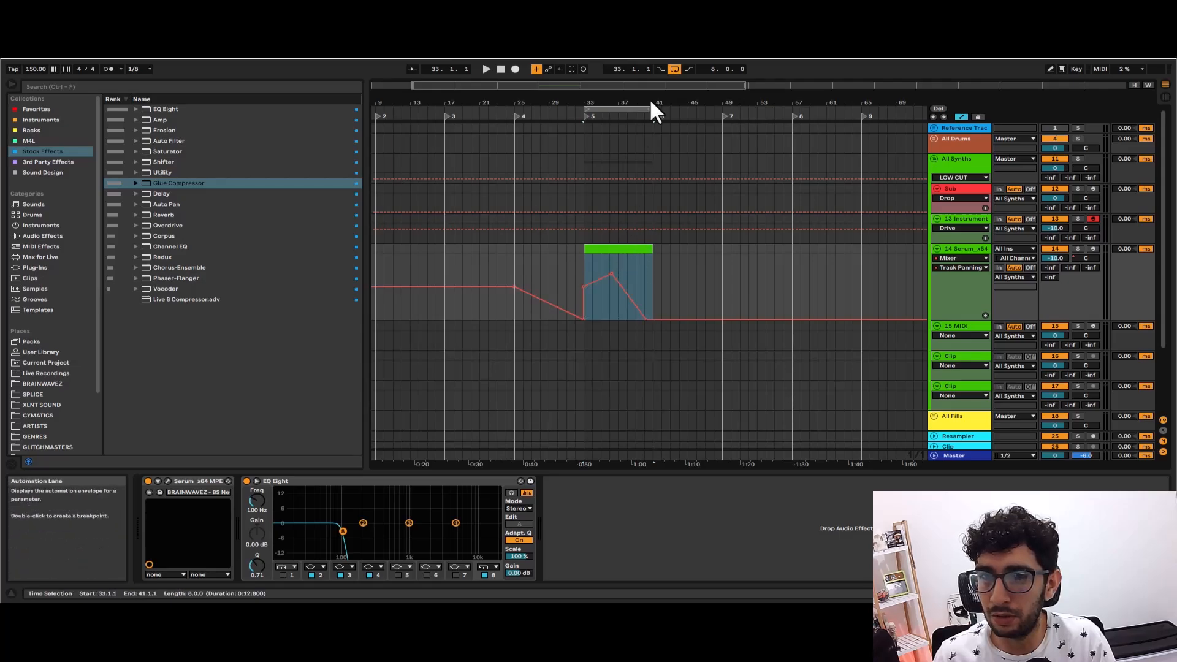
- Turn off the arrangement loop and lock the automation envelopes to the song position
click(674, 68)
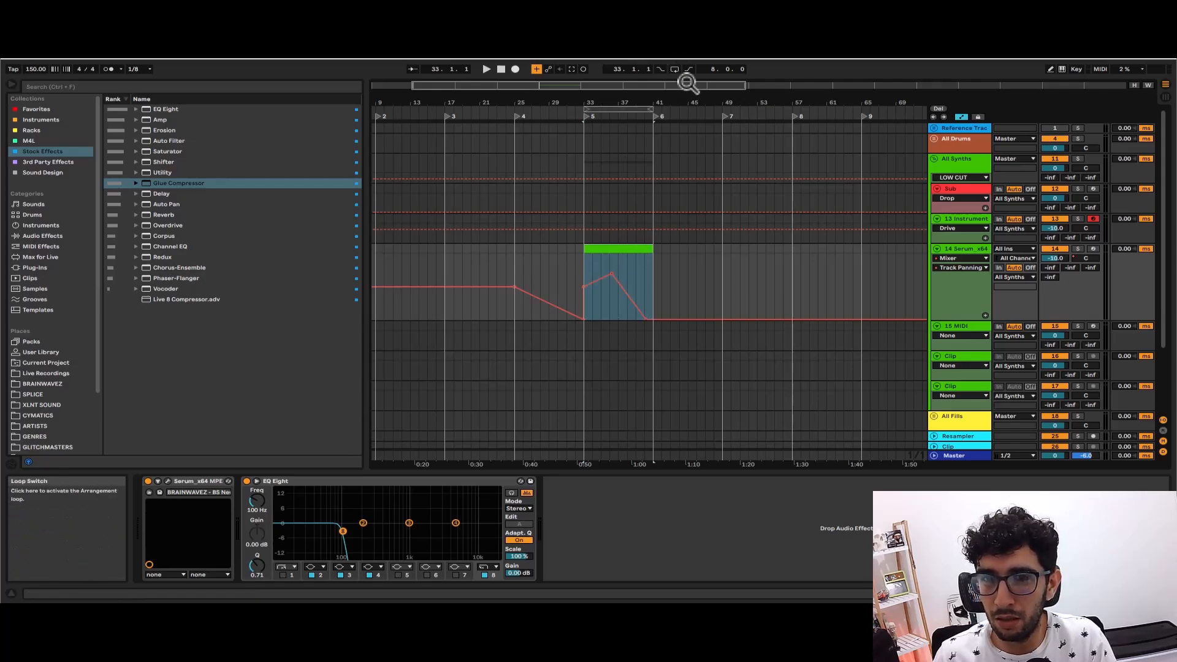
key(a)
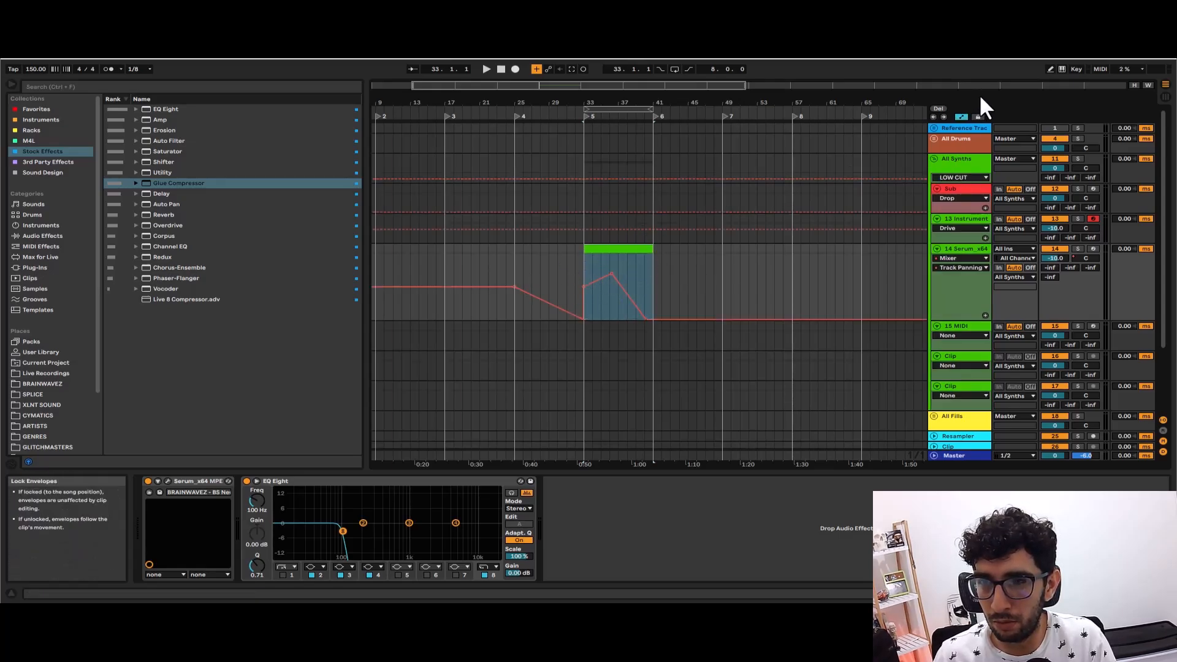
click(978, 116)
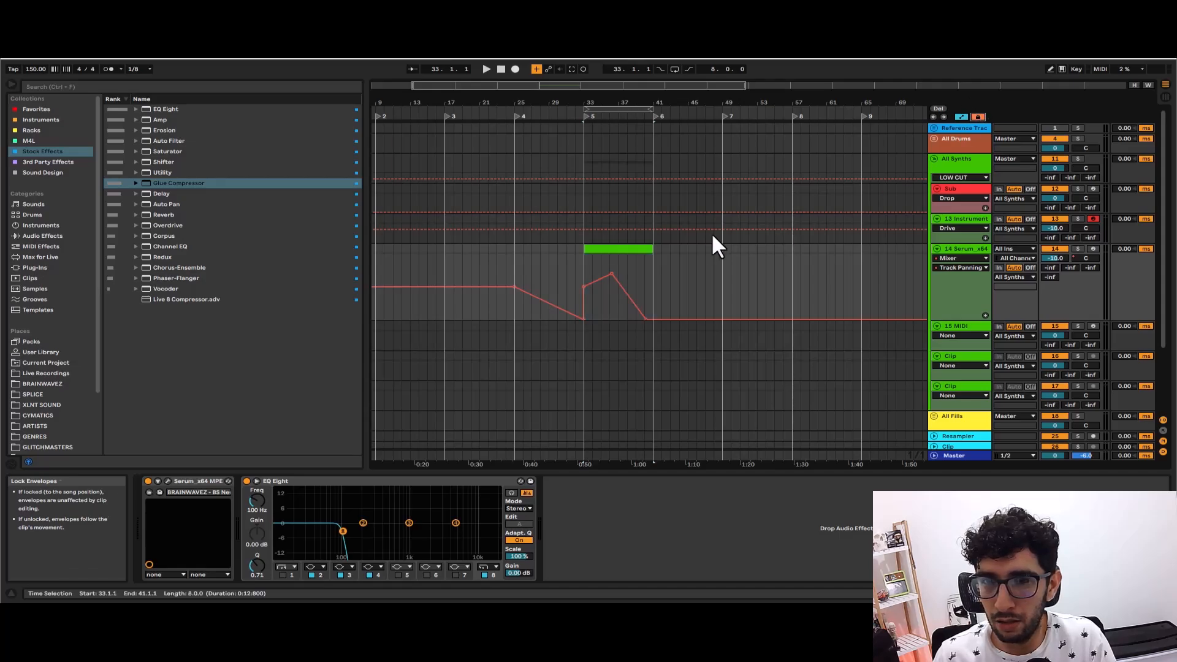
- Move the 14 Serum_x64 clip to bar 41 without its panning automation and hide the automation lanes
drag(609, 244, 683, 253)
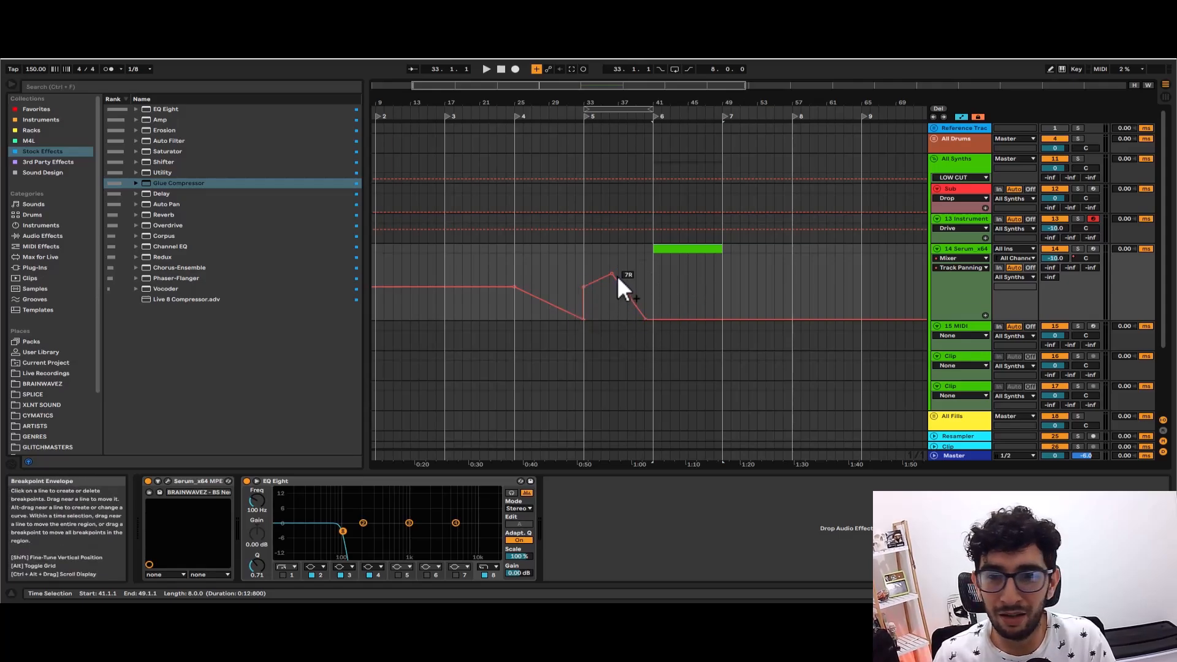
key(a)
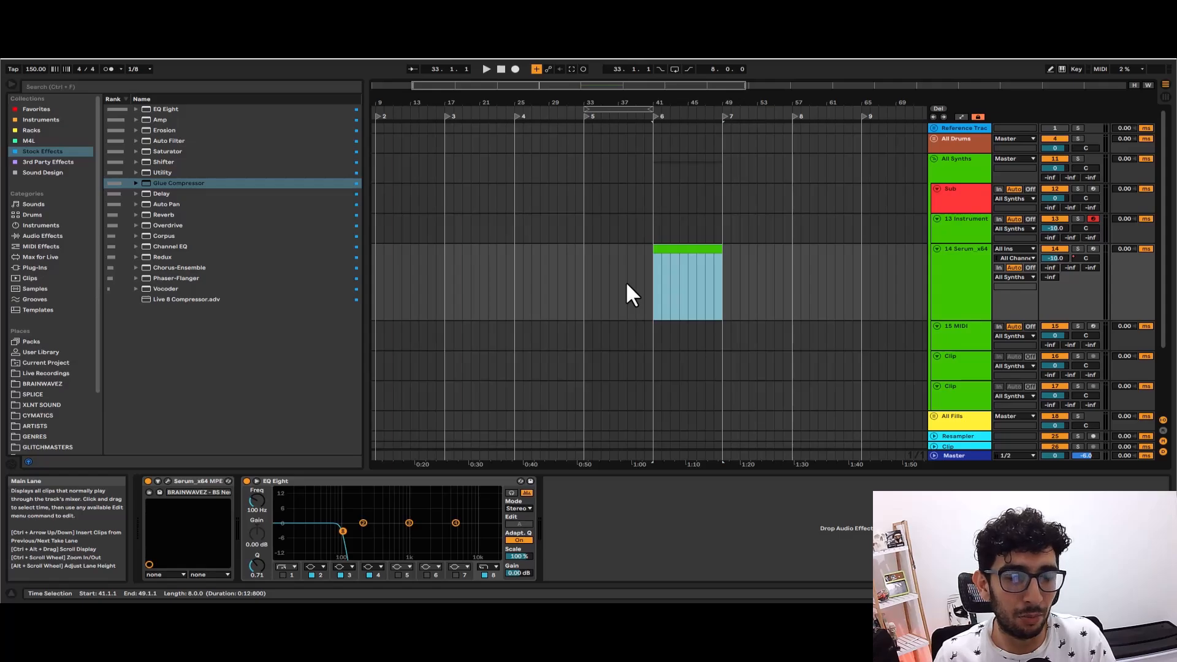
key(a)
key(minus)
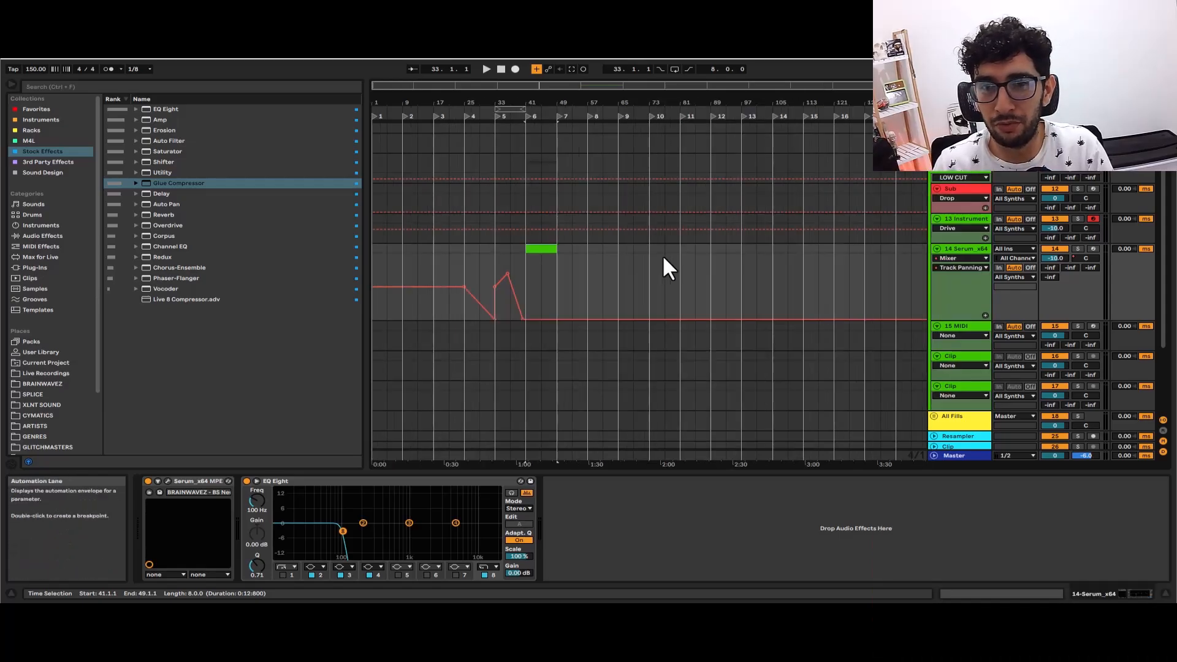
key(a)
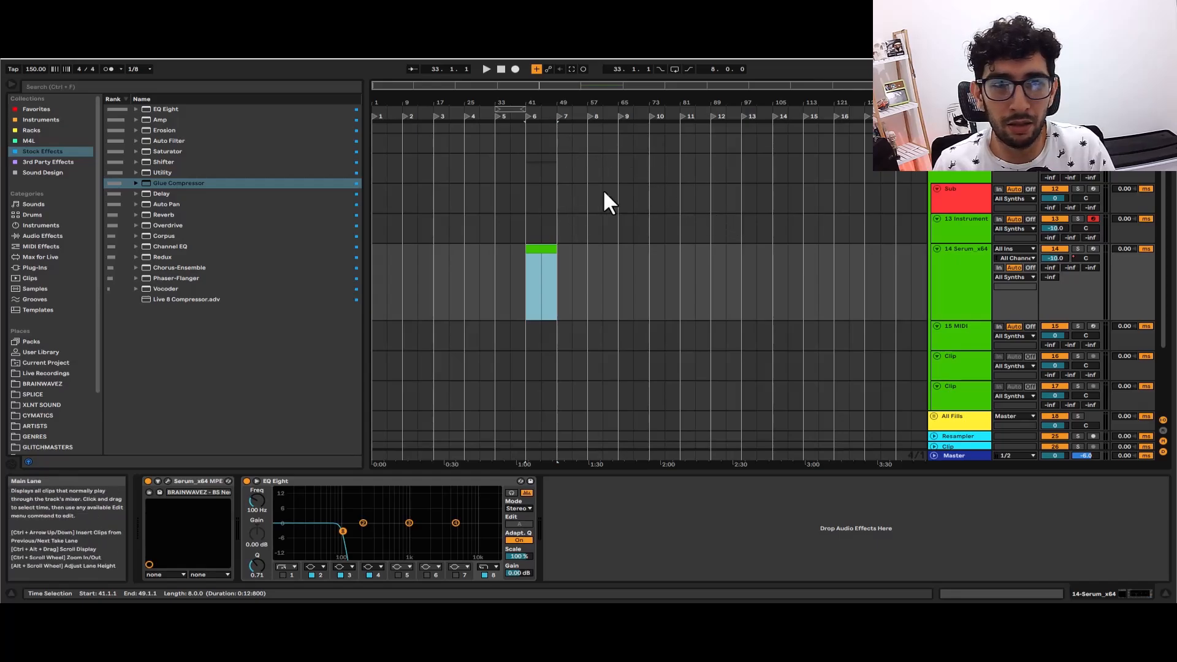
- Insert 8 bars of silence at bar 33, using a time selection from bar 33 to bar 41
click(79, 31)
mouse_move(64, 32)
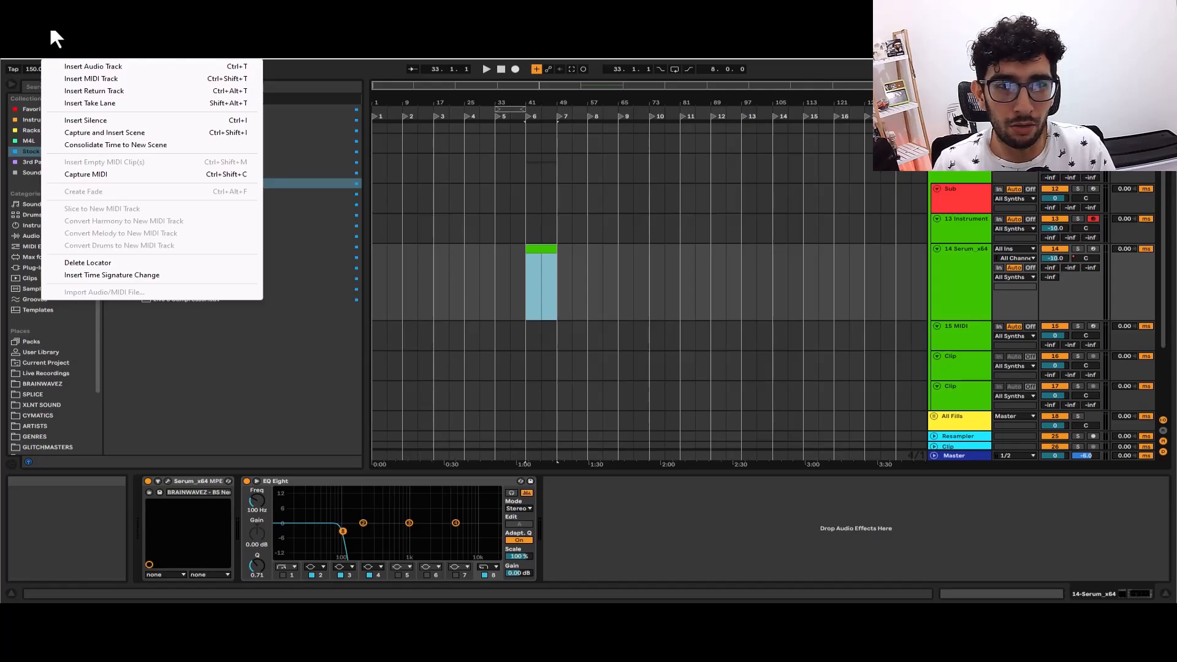
click(436, 224)
mouse_move(512, 261)
mouse_down()
mouse_move(510, 270)
mouse_move(527, 252)
mouse_up()
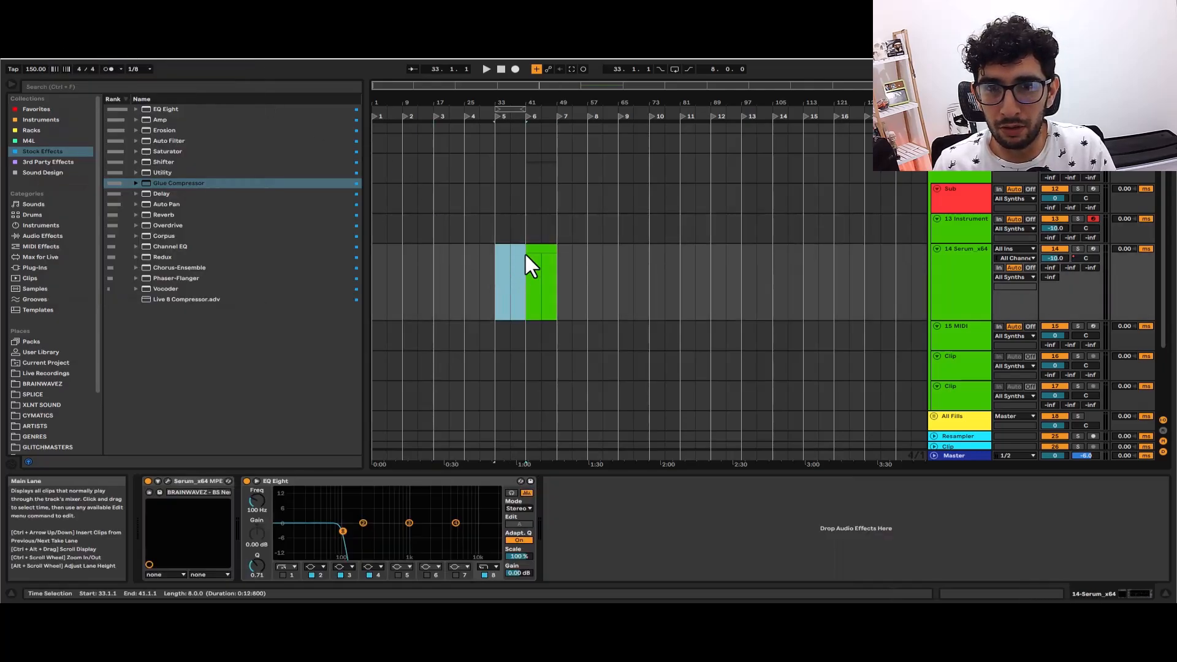
click(52, 31)
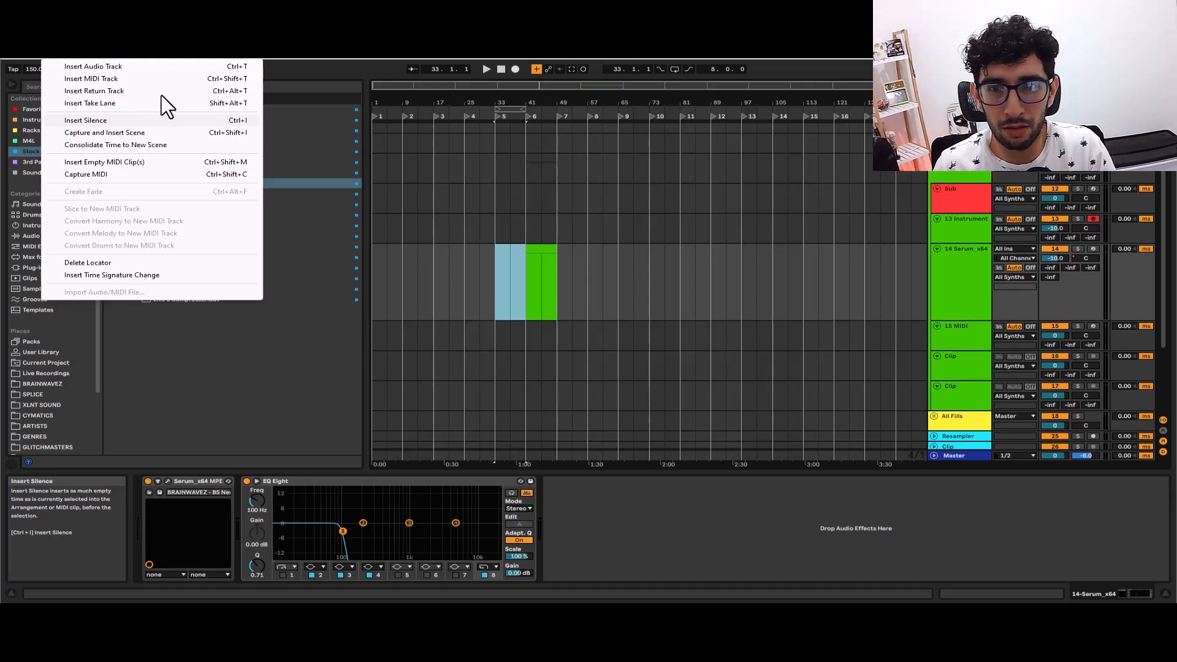
click(162, 117)
click(510, 256)
drag(498, 260, 522, 255)
scroll(523, 255, up, 2)
scroll(522, 255, down, 2)
click(509, 253)
click(484, 254)
click(504, 257)
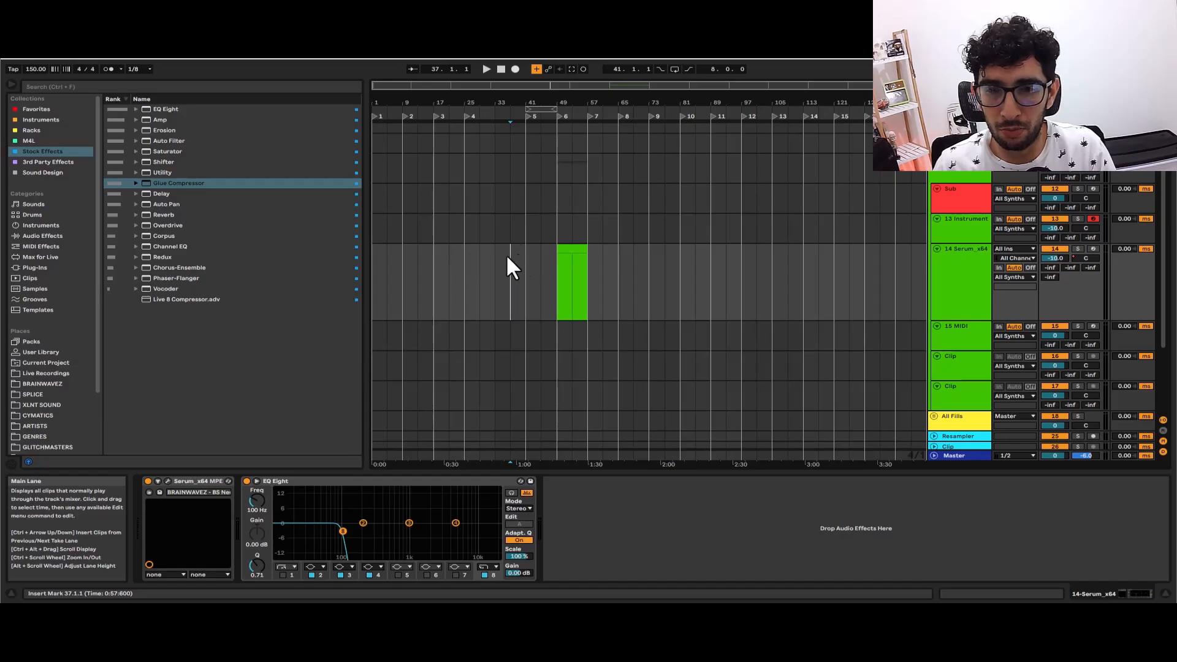
- Move the 14 Serum_x64 clip back to start at bar 25
click(492, 249)
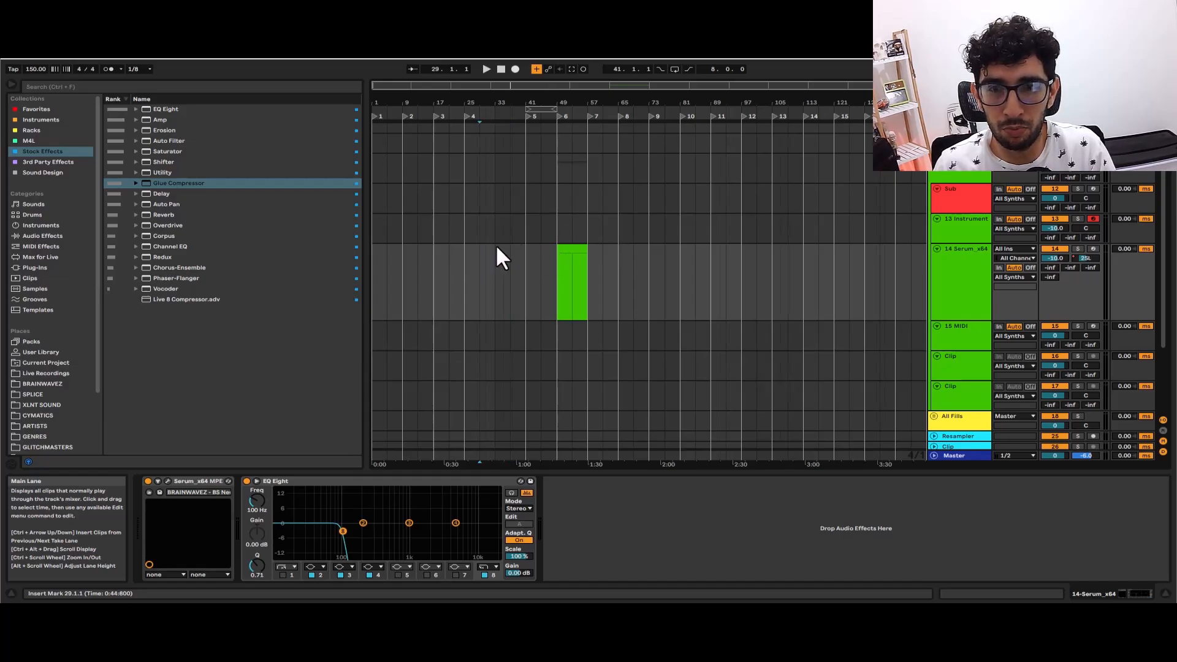
scroll(496, 248, down, 1)
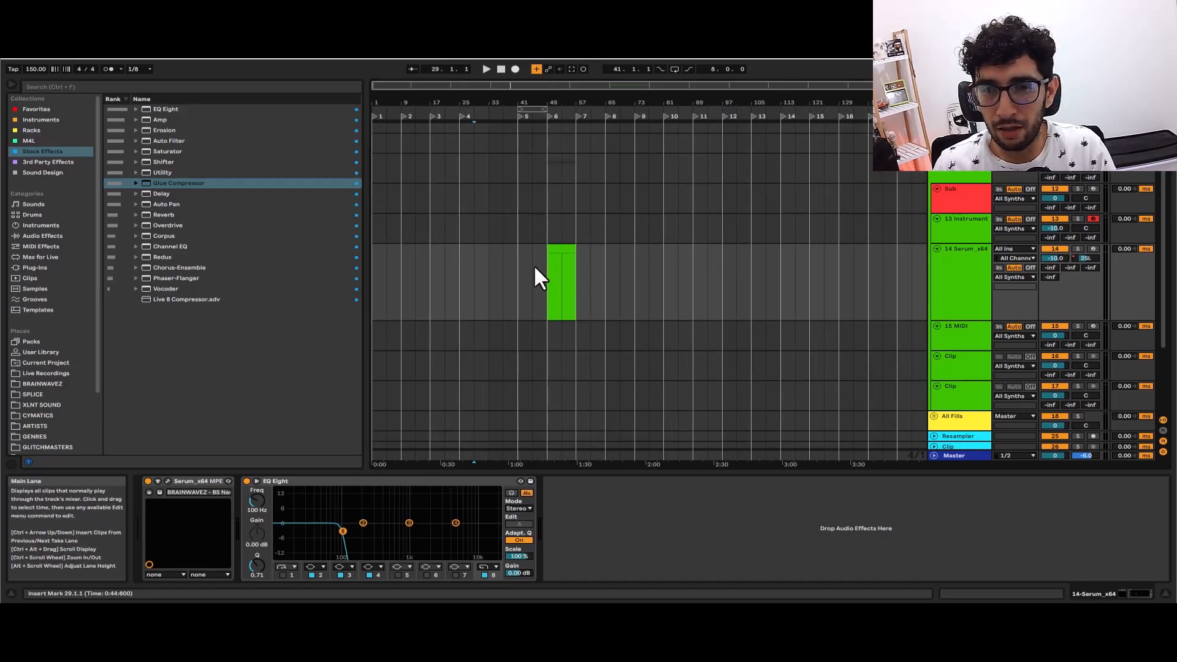
drag(559, 248, 473, 250)
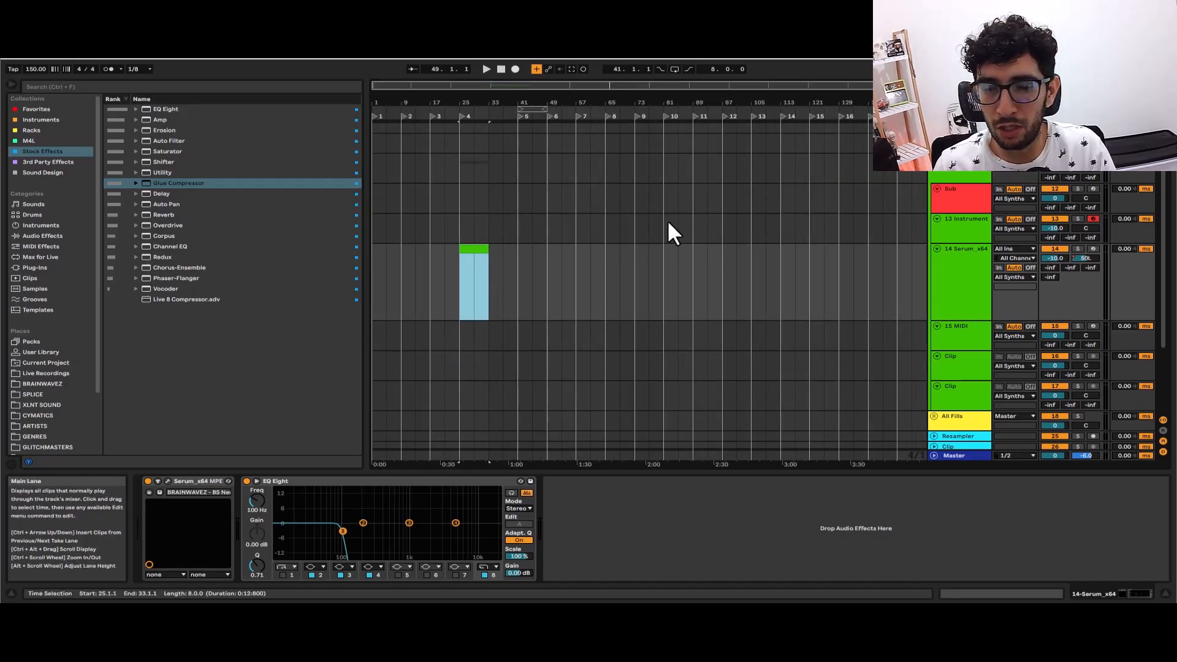
- Delete the time between bars 73 and 81 from the whole arrangement
click(650, 268)
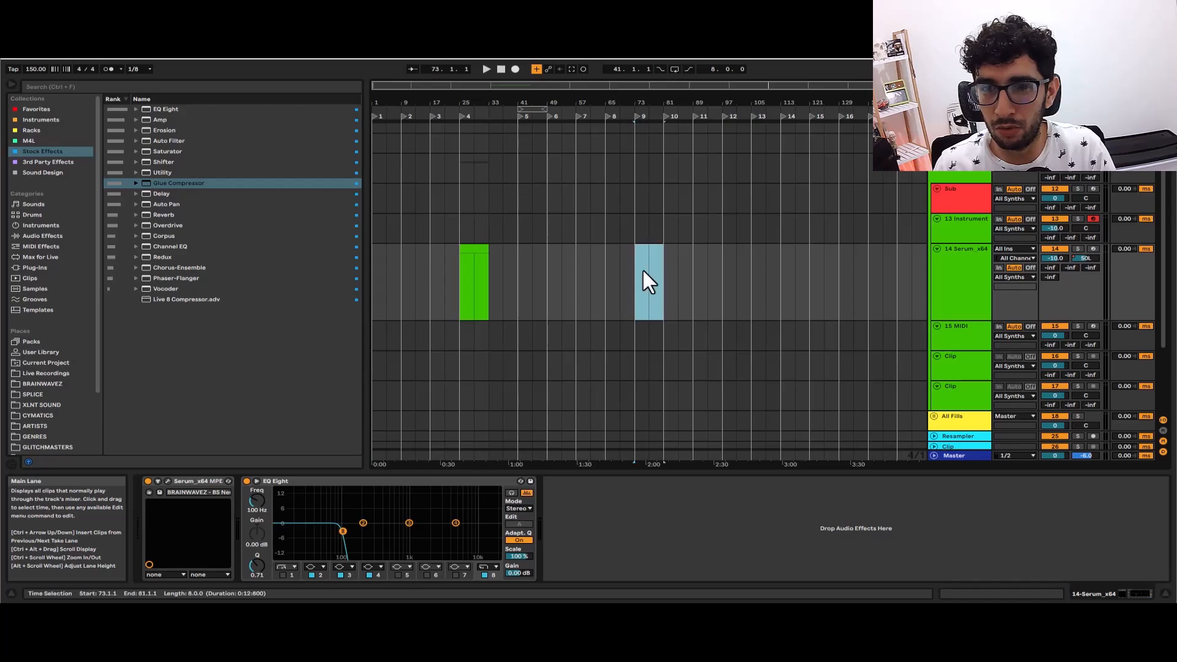
click(647, 266)
drag(647, 266, 660, 264)
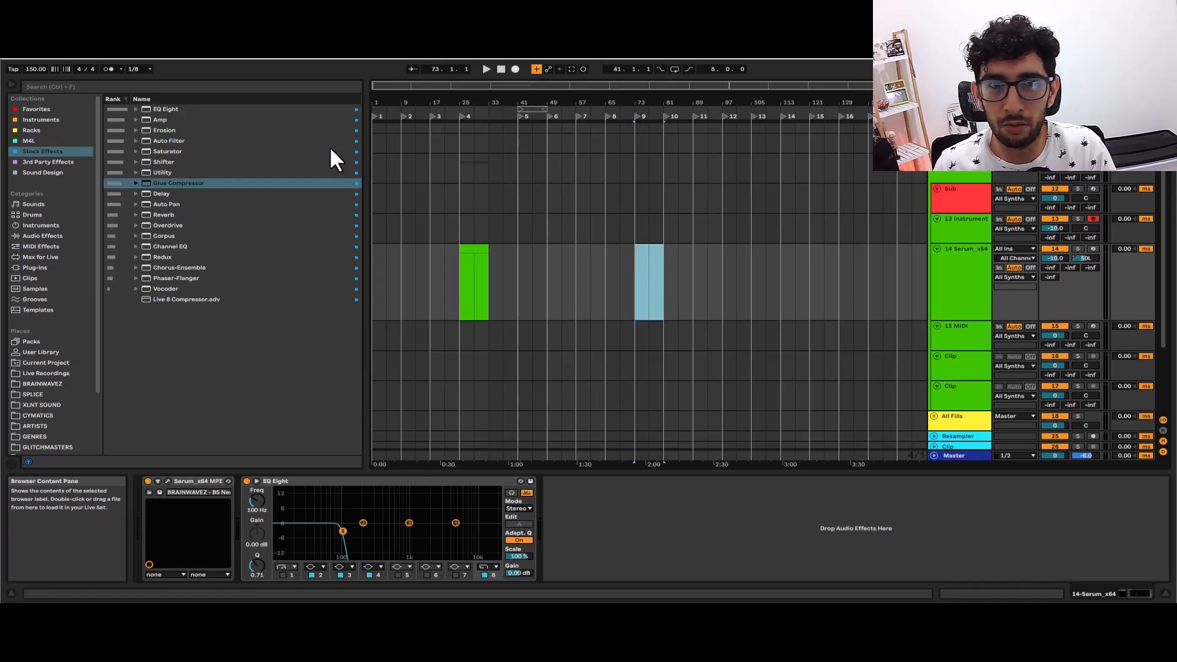
click(53, 28)
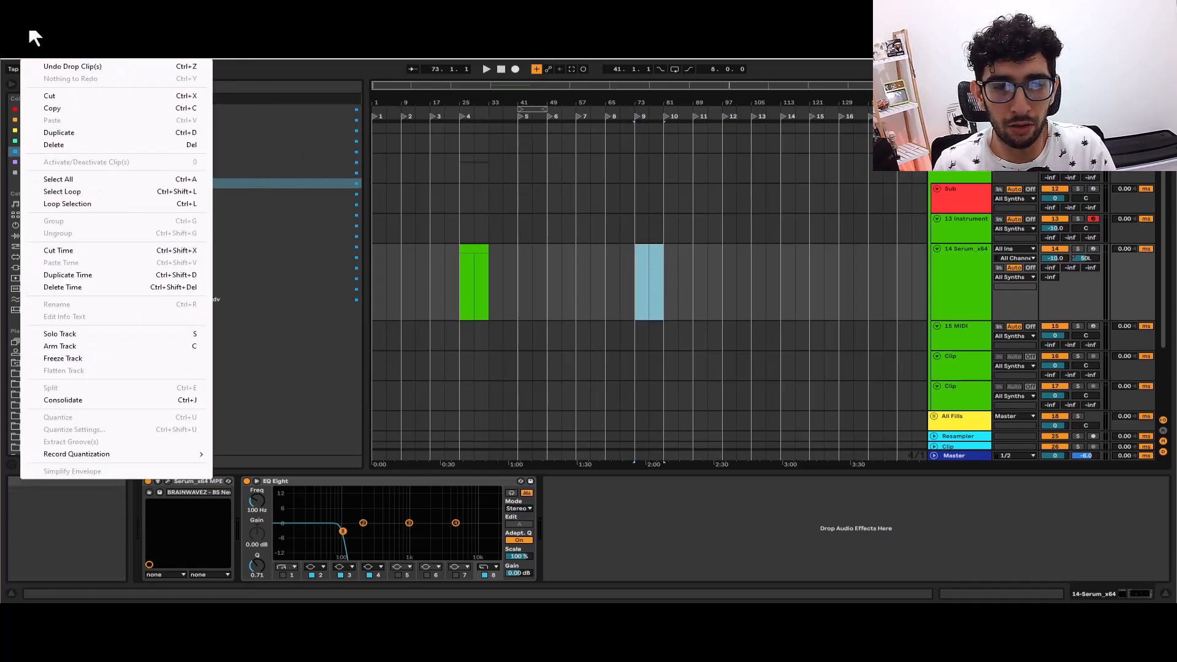
click(77, 289)
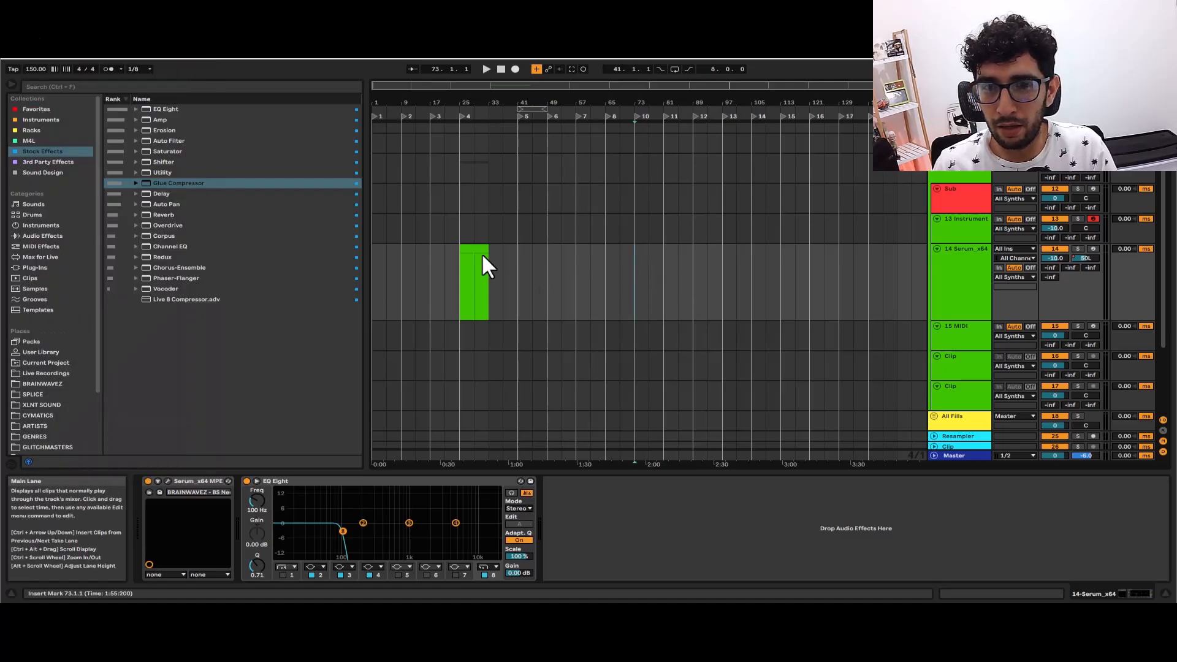
scroll(633, 252, up, 5)
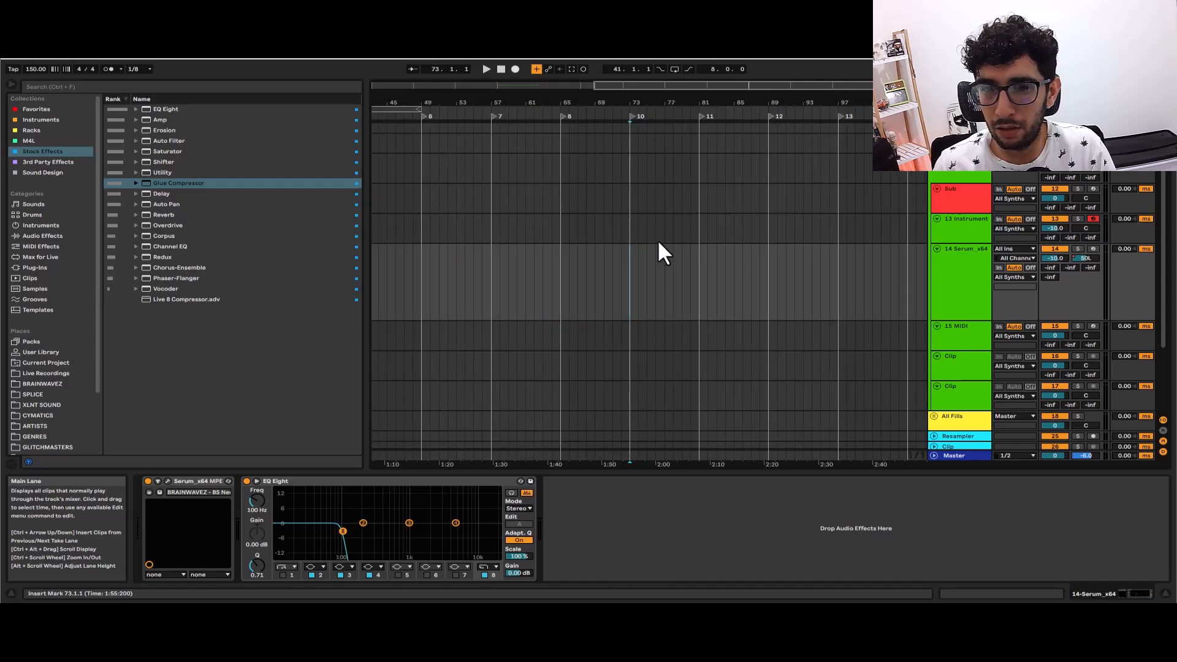
scroll(642, 236, down, 5)
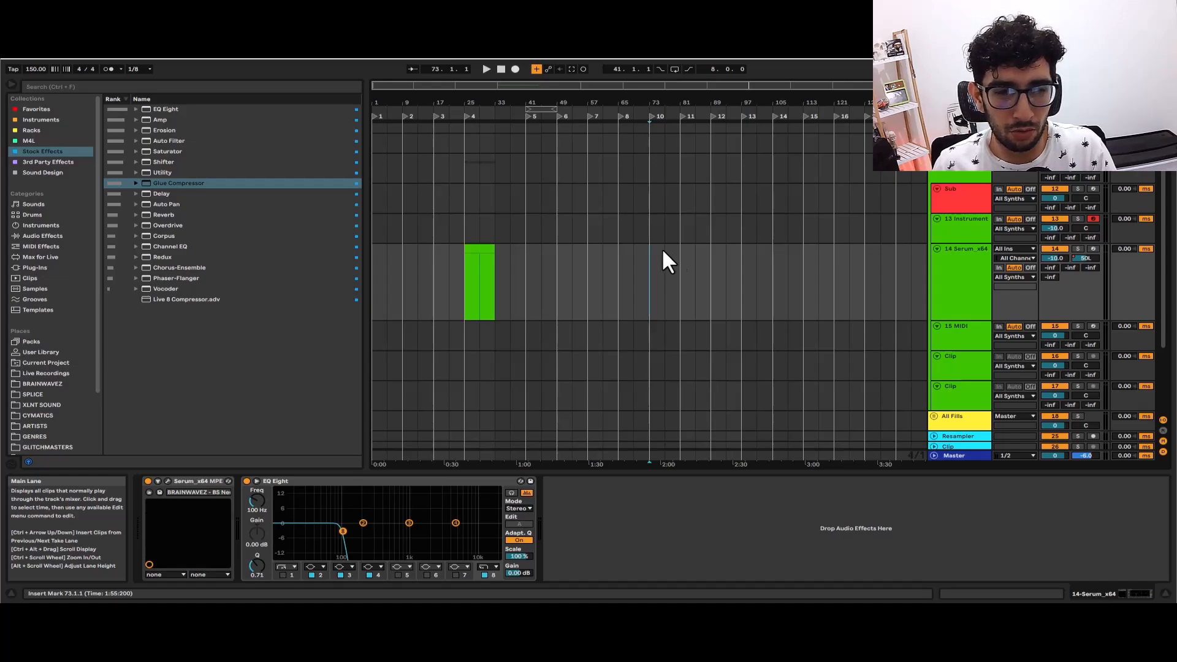
click(582, 230)
scroll(583, 229, up, 4)
scroll(582, 230, down, 2)
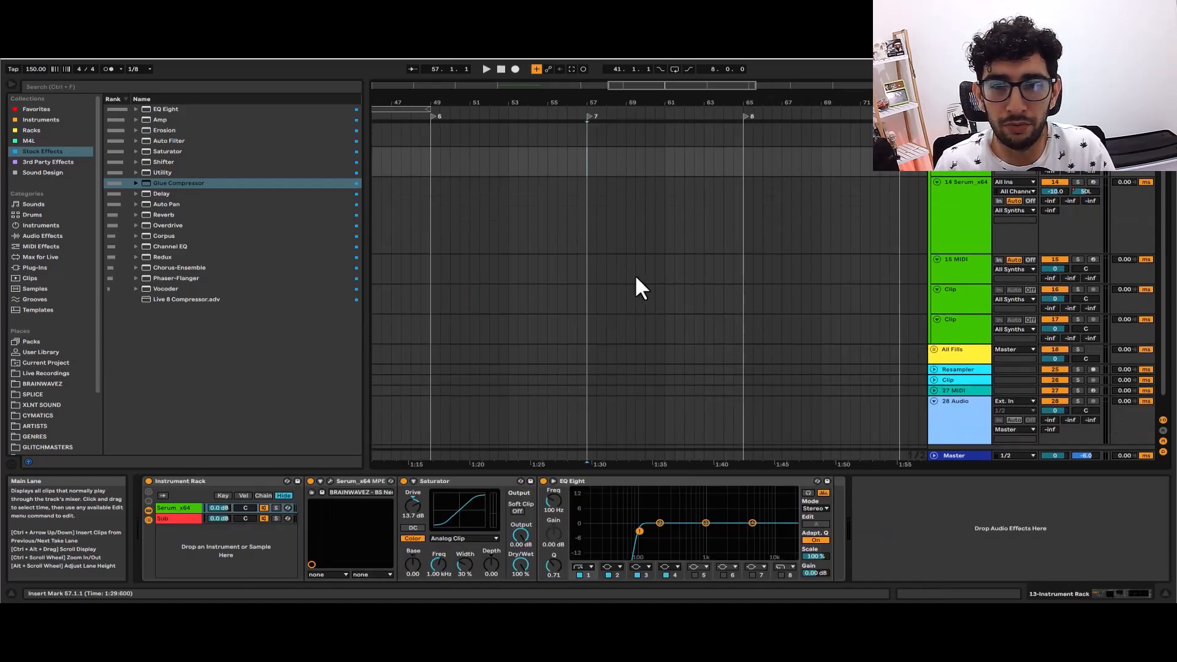
scroll(613, 243, down, 2)
- Expand the Basses folder of the BRAINWAVEZ place in the browser and sort its samples by rank, highest first
click(43, 384)
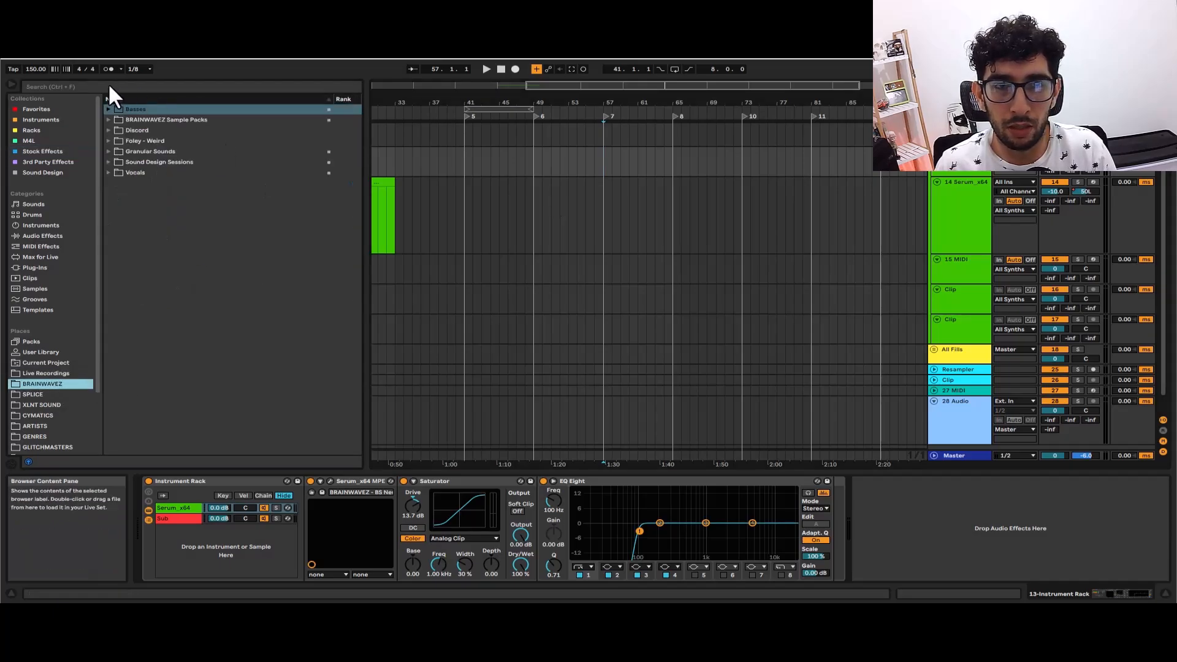
click(109, 109)
click(109, 109)
click(108, 110)
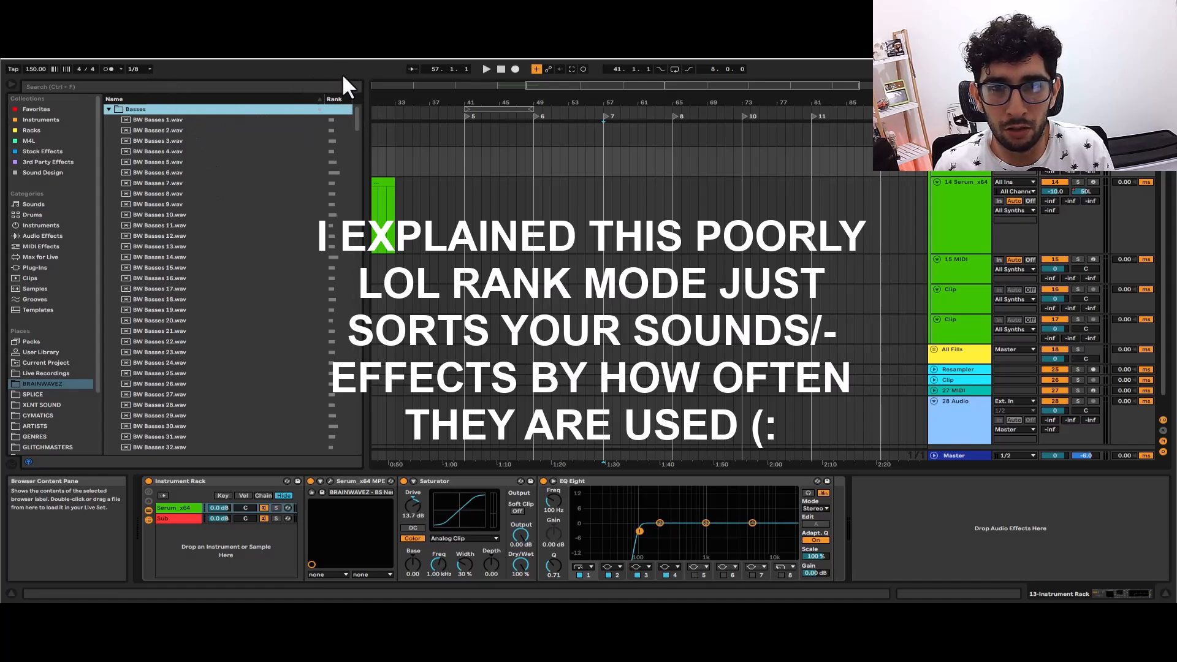
click(334, 99)
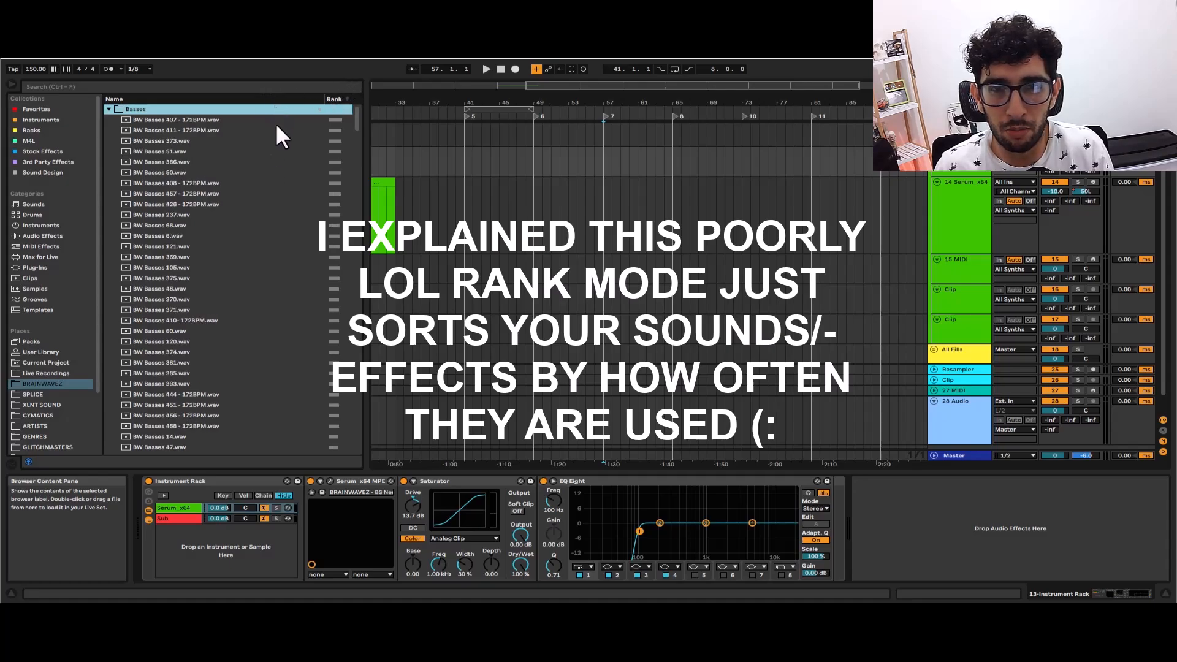
- Preview the highest-ranked bass samples one after another, starting with BW Basses 407 - 172BPM.wav, and return to the Basses folder
key(Down)
key(Down)
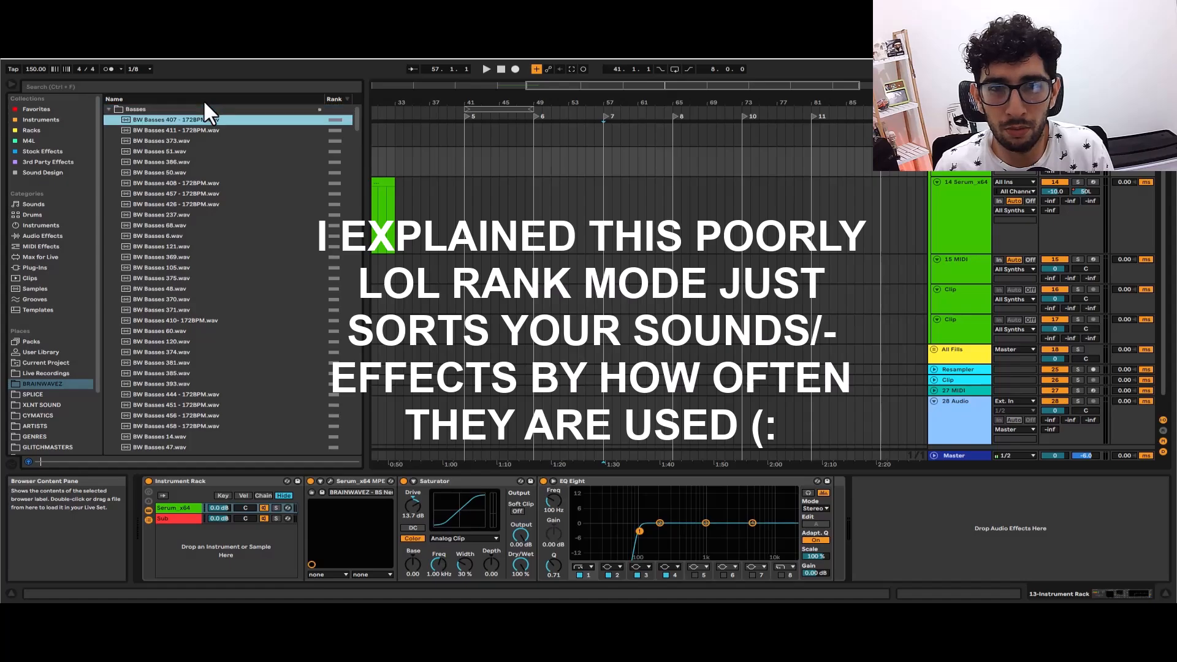
key(Down)
key(Down)
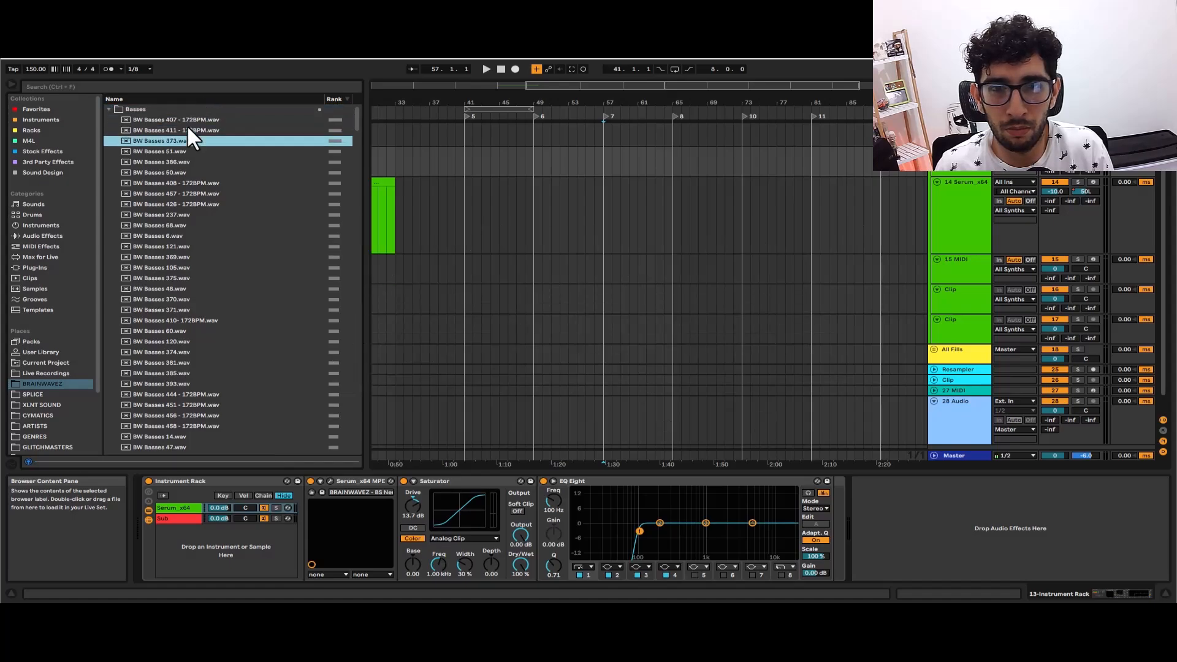
key(Down)
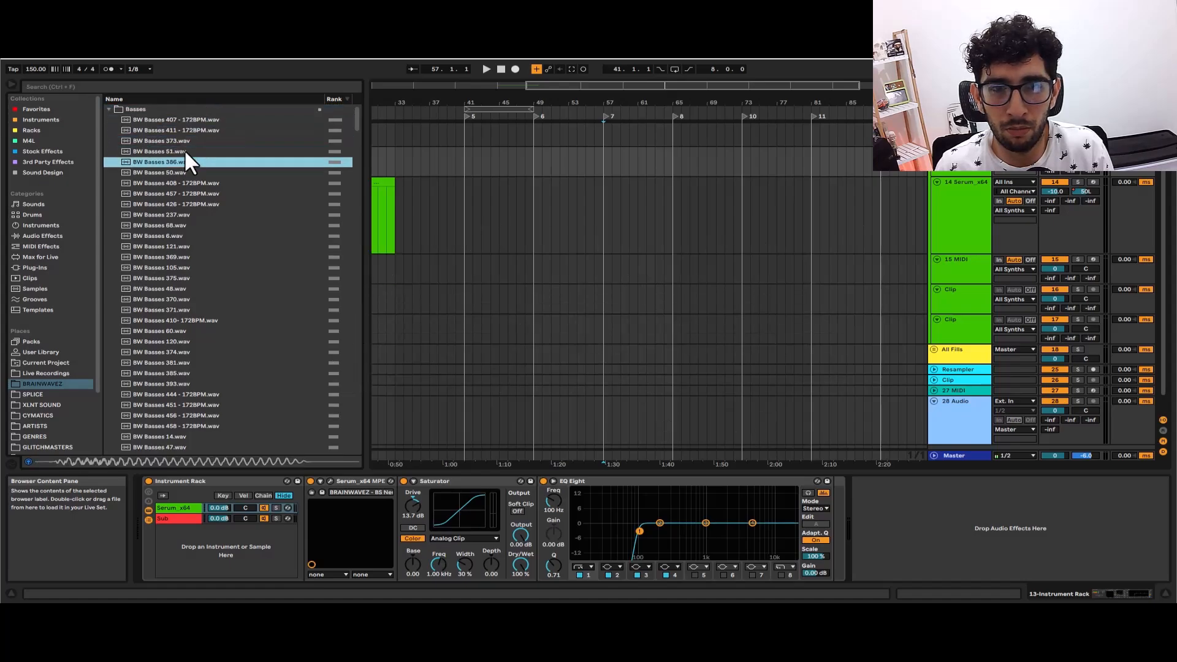
click(146, 109)
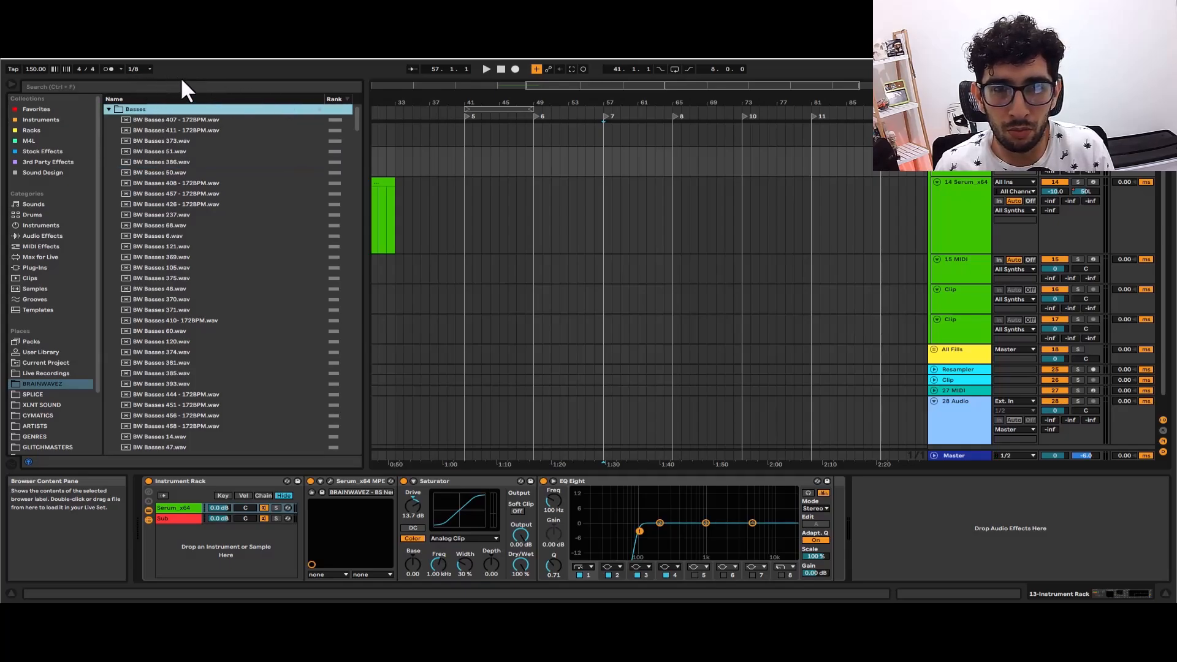
- Switch the browser's Rank column off and back on, keeping the Basses samples sorted by rank
right_click(232, 74)
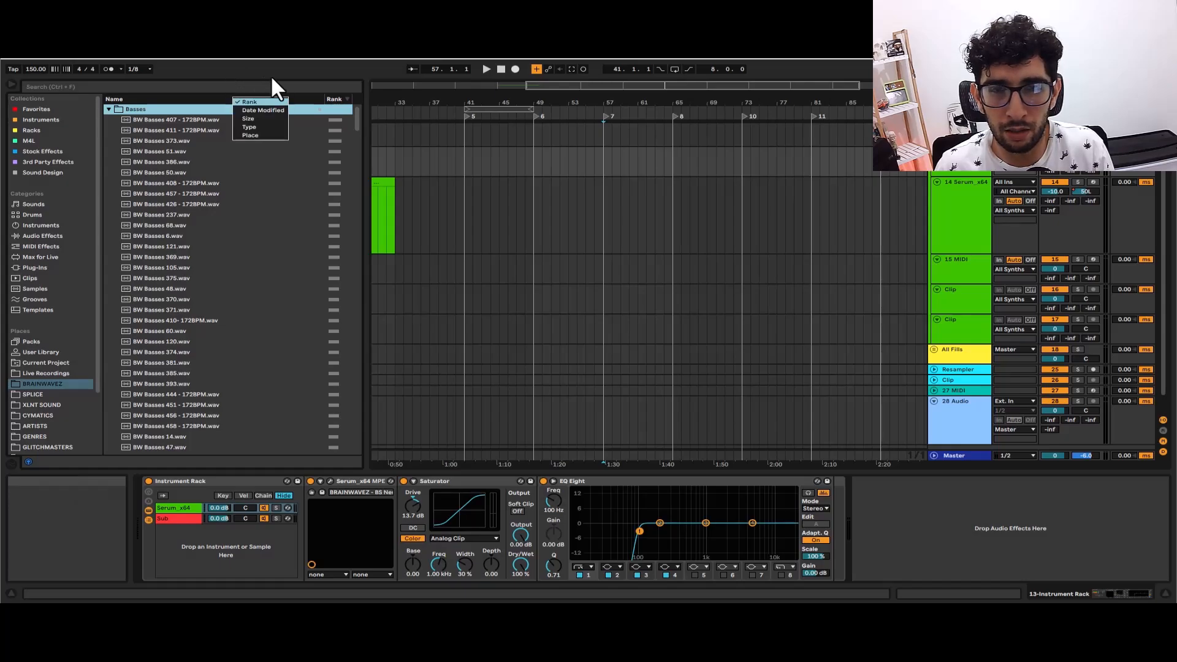
click(256, 100)
right_click(287, 97)
click(248, 98)
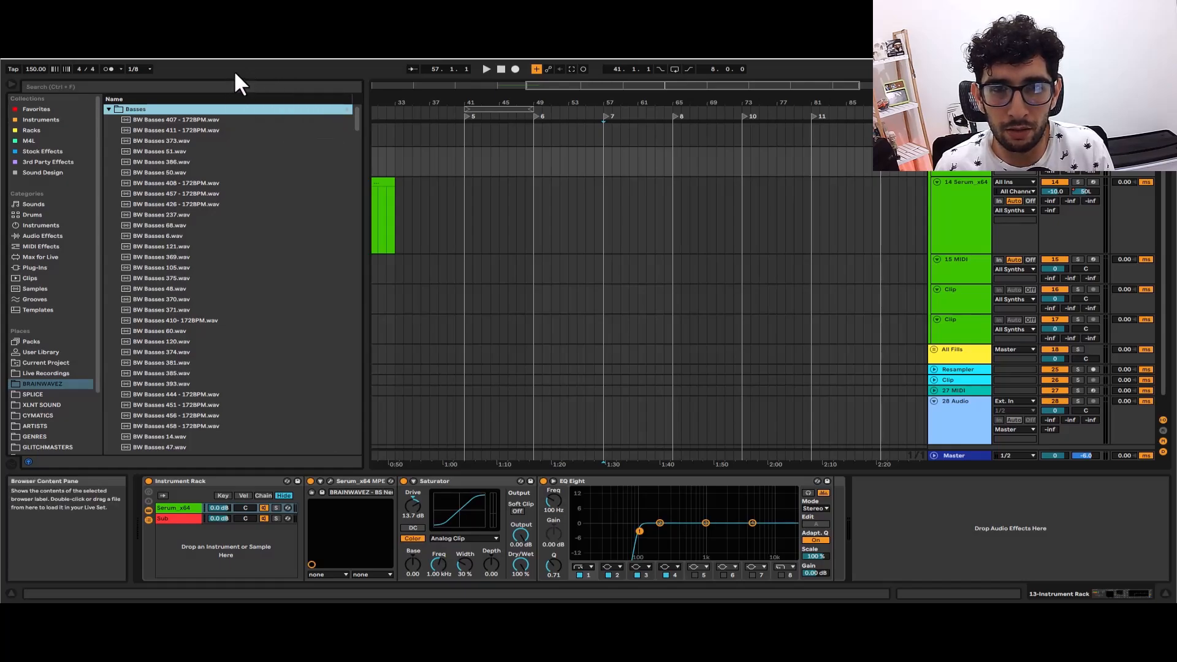
right_click(235, 75)
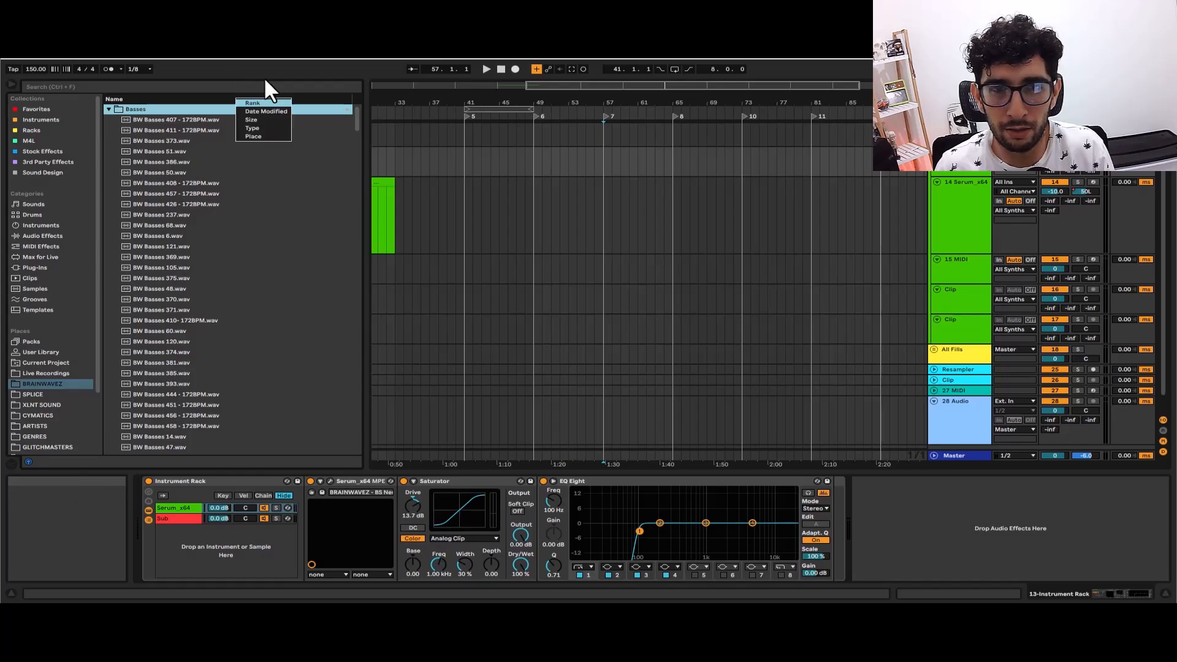
click(273, 102)
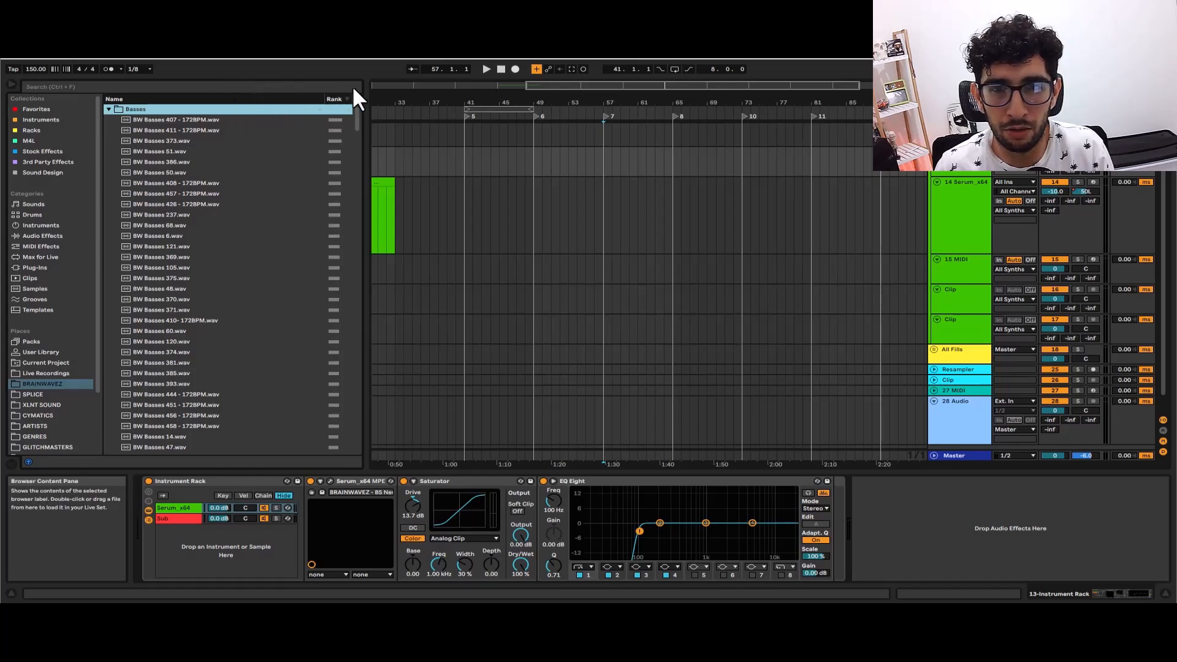
click(334, 99)
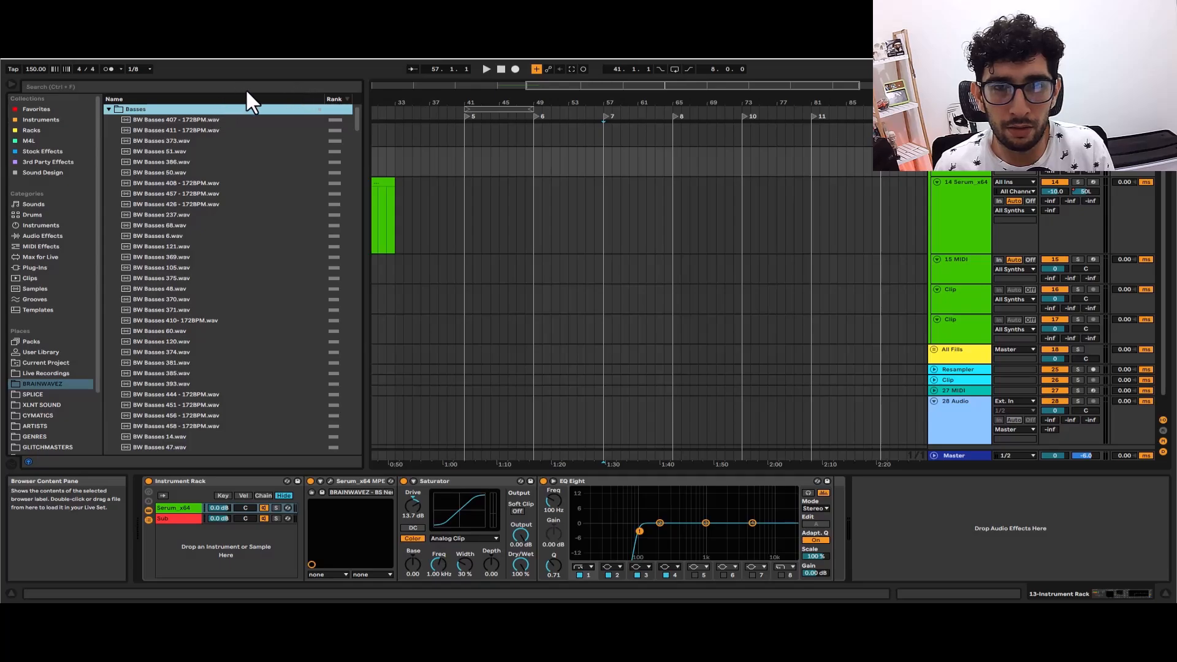
- Look through the rank-sorted list of bass samples
scroll(281, 112, down, 1)
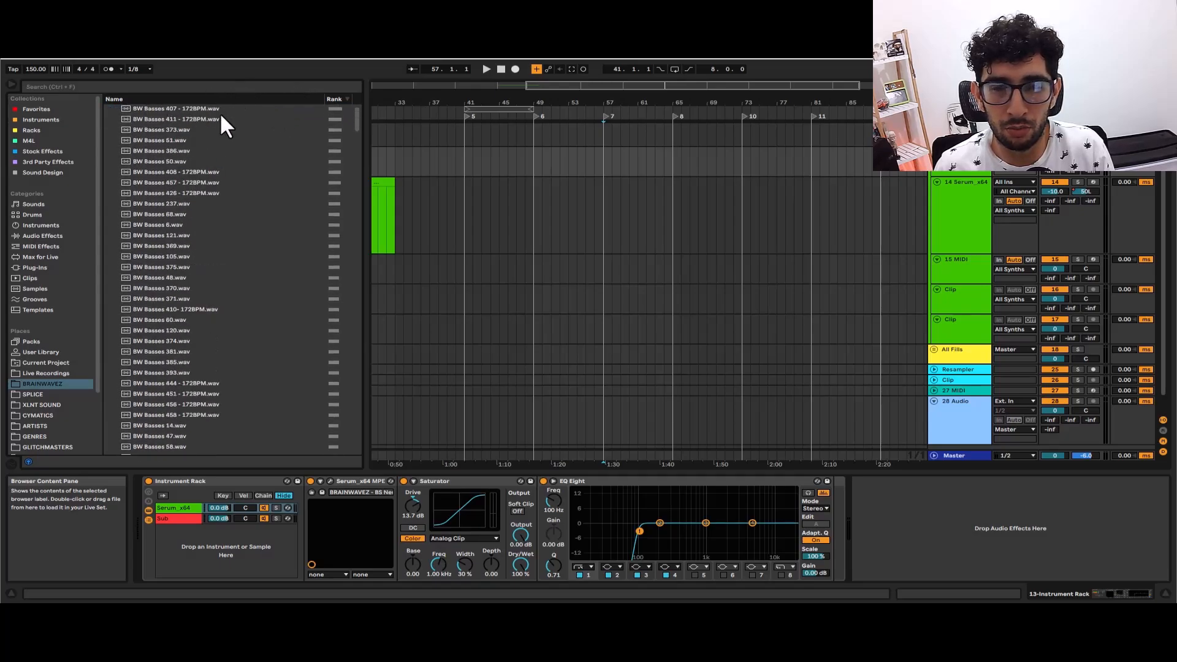
scroll(219, 112, up, 1)
scroll(241, 145, down, 5)
scroll(241, 145, up, 5)
scroll(210, 139, down, 4)
scroll(211, 139, up, 4)
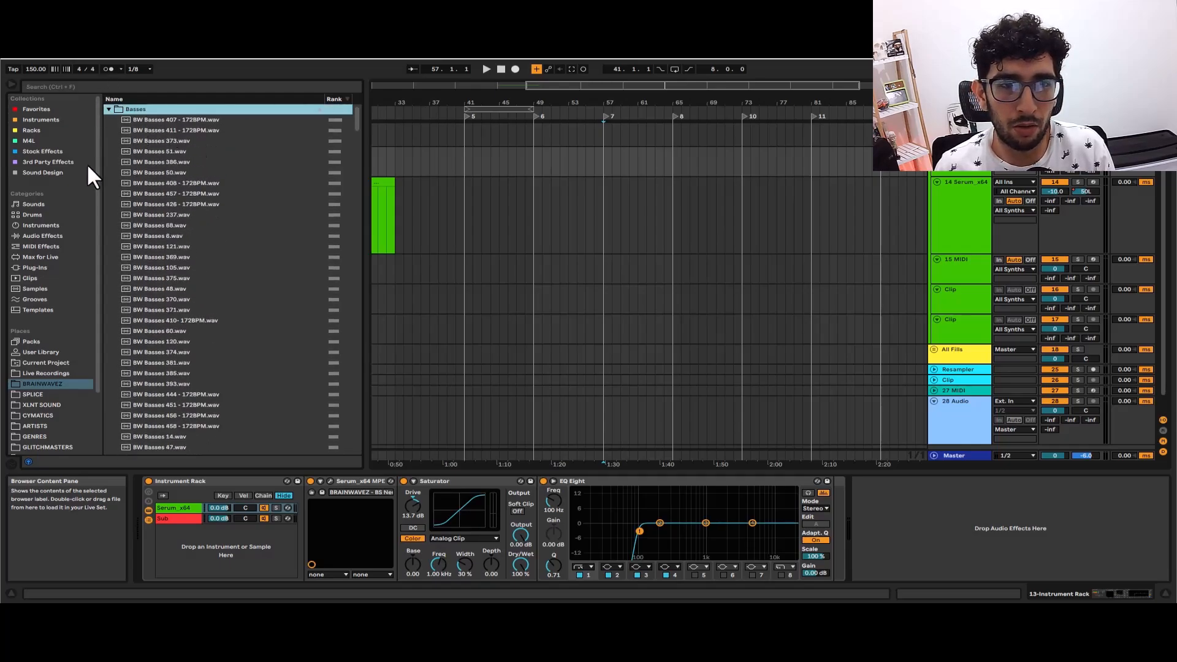
- Show the Audio Effects category, expand the Delay & Loop folder and sort its devices by rank, highest first
click(44, 234)
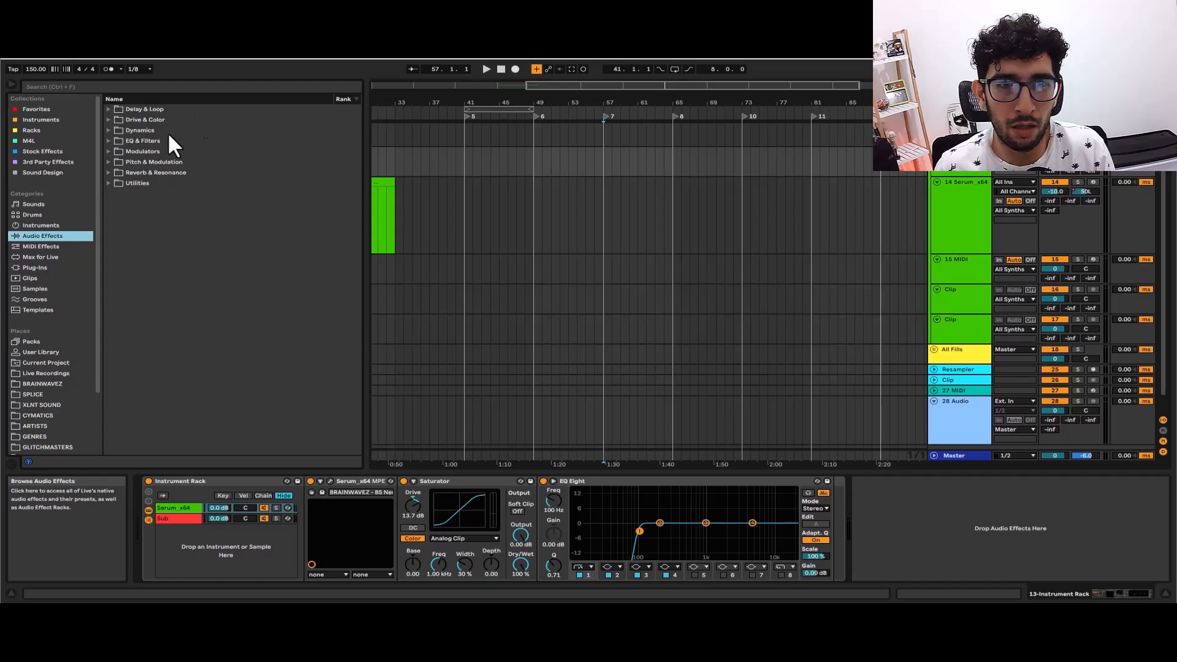
click(343, 98)
click(109, 109)
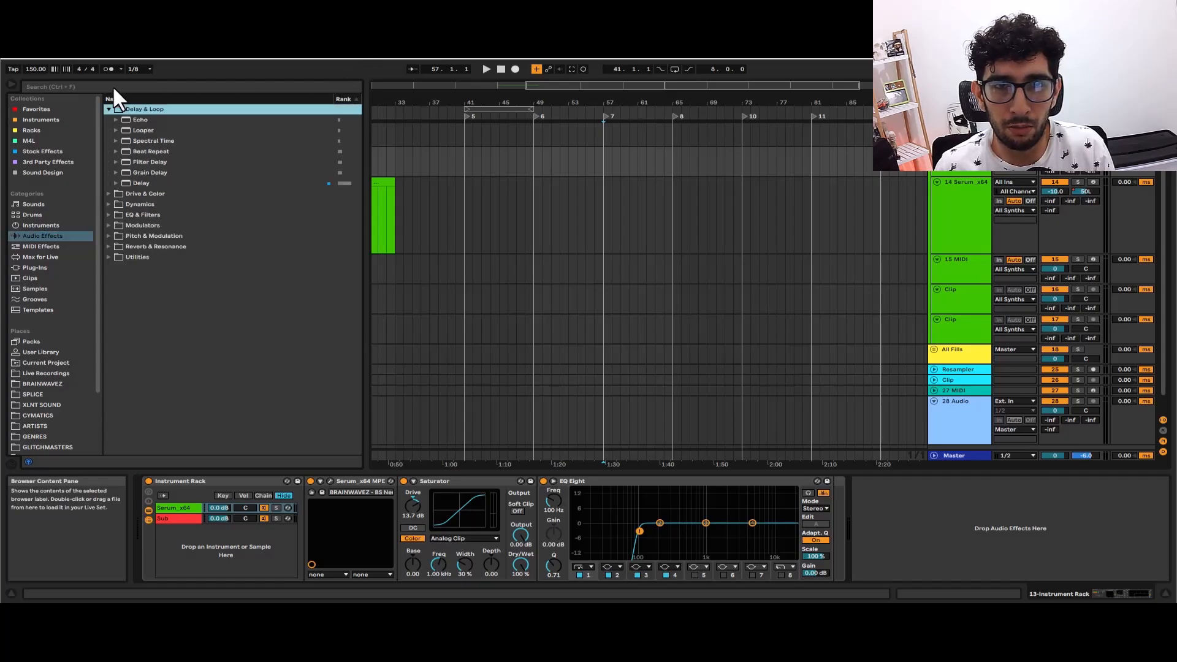
click(347, 98)
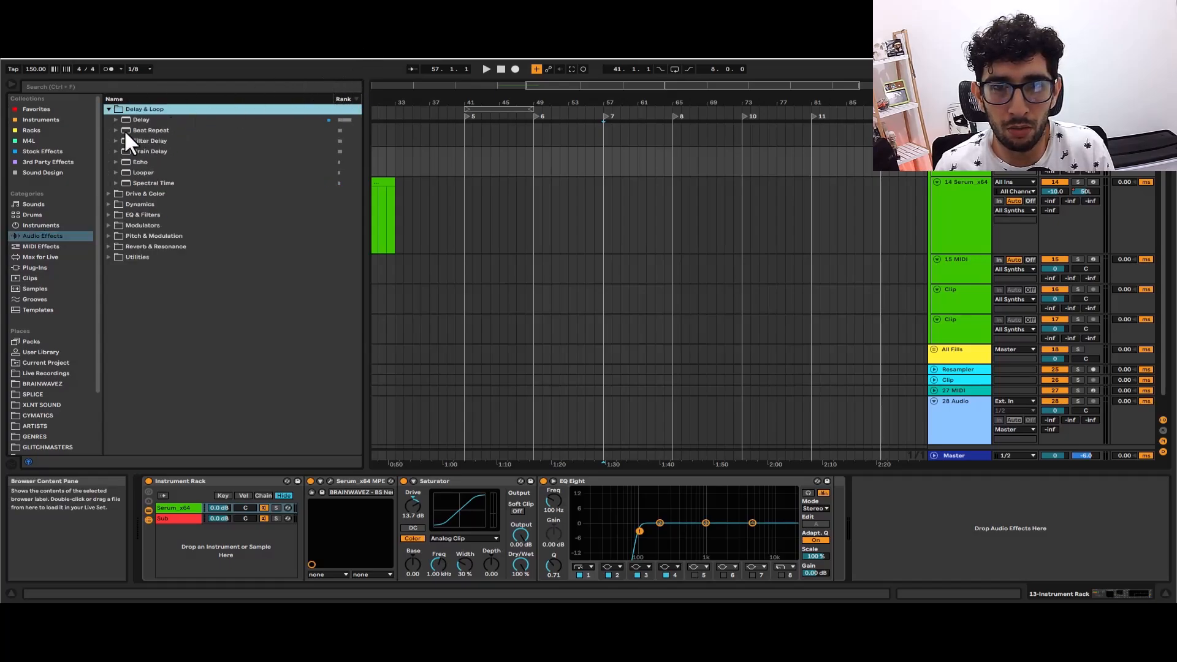
- Examine the device folders from Drive & Color through Utilities one at a time, leaving every folder collapsed
click(111, 193)
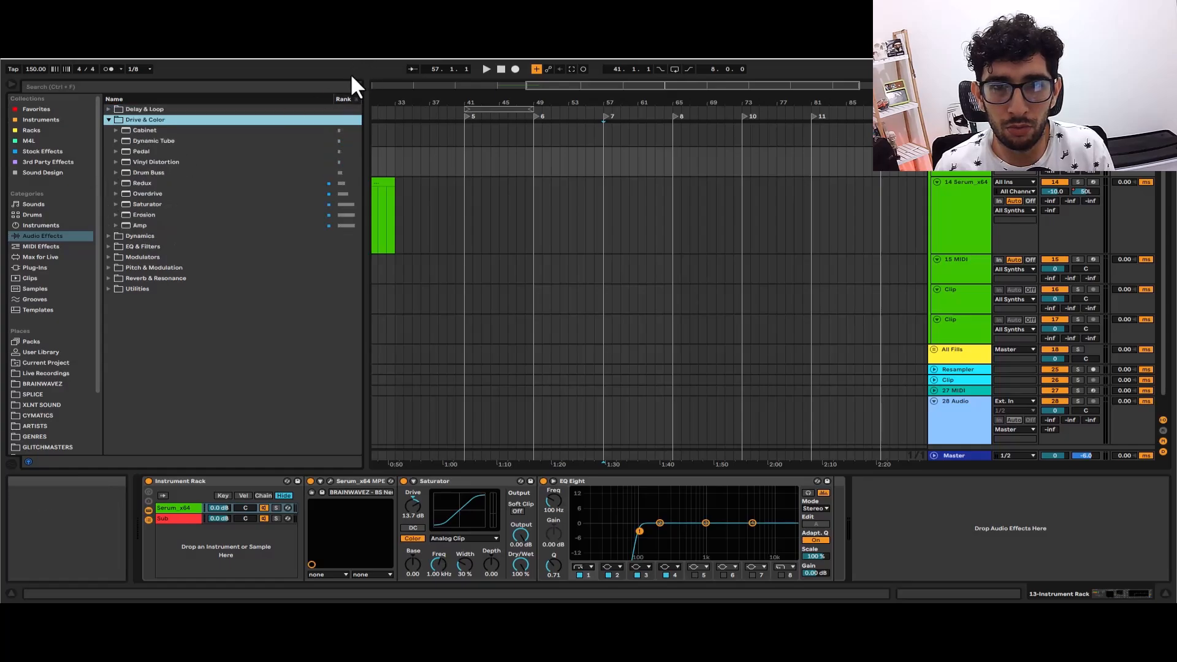
click(108, 235)
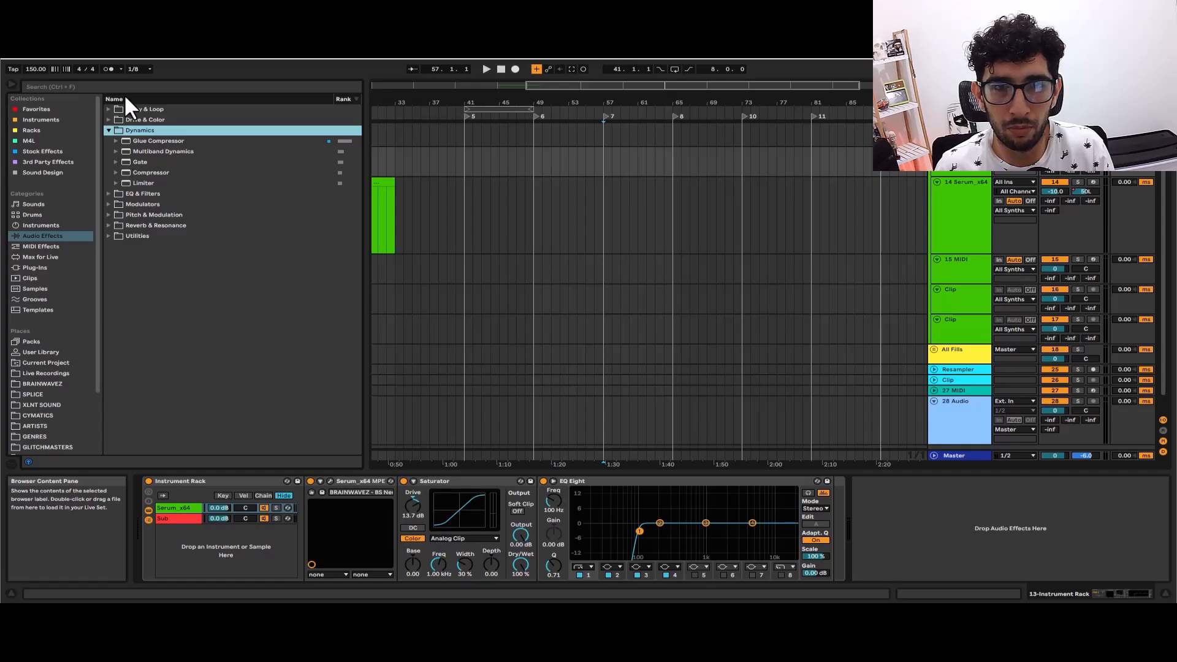
click(112, 191)
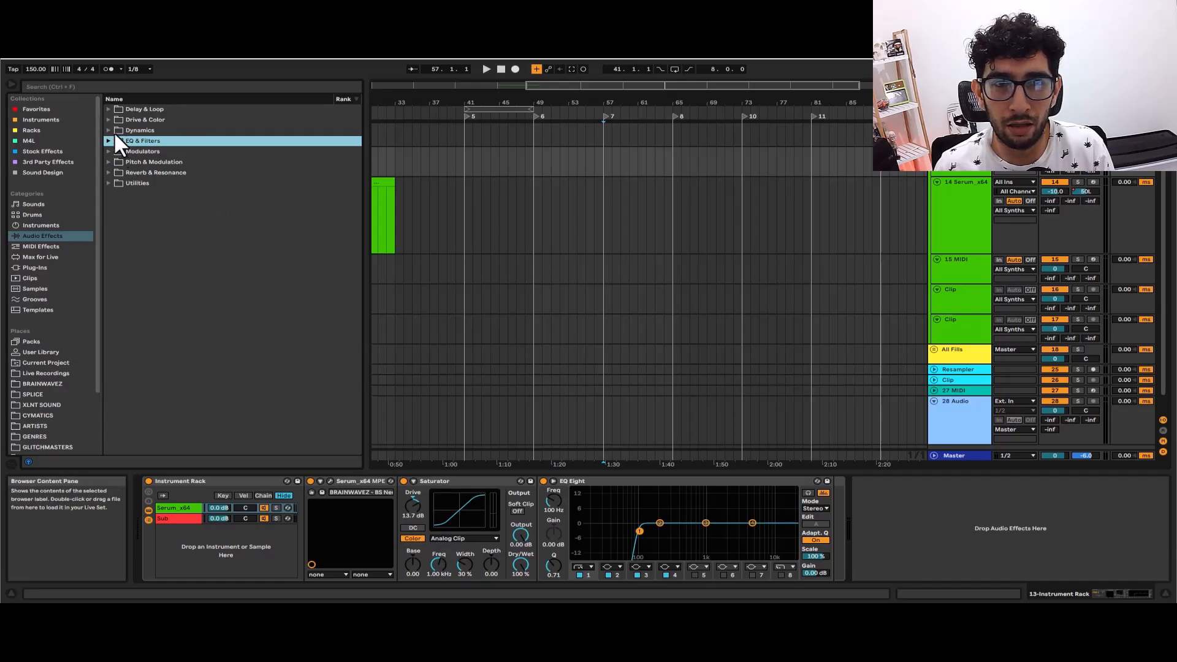
click(110, 151)
click(108, 150)
click(109, 151)
click(109, 162)
click(108, 162)
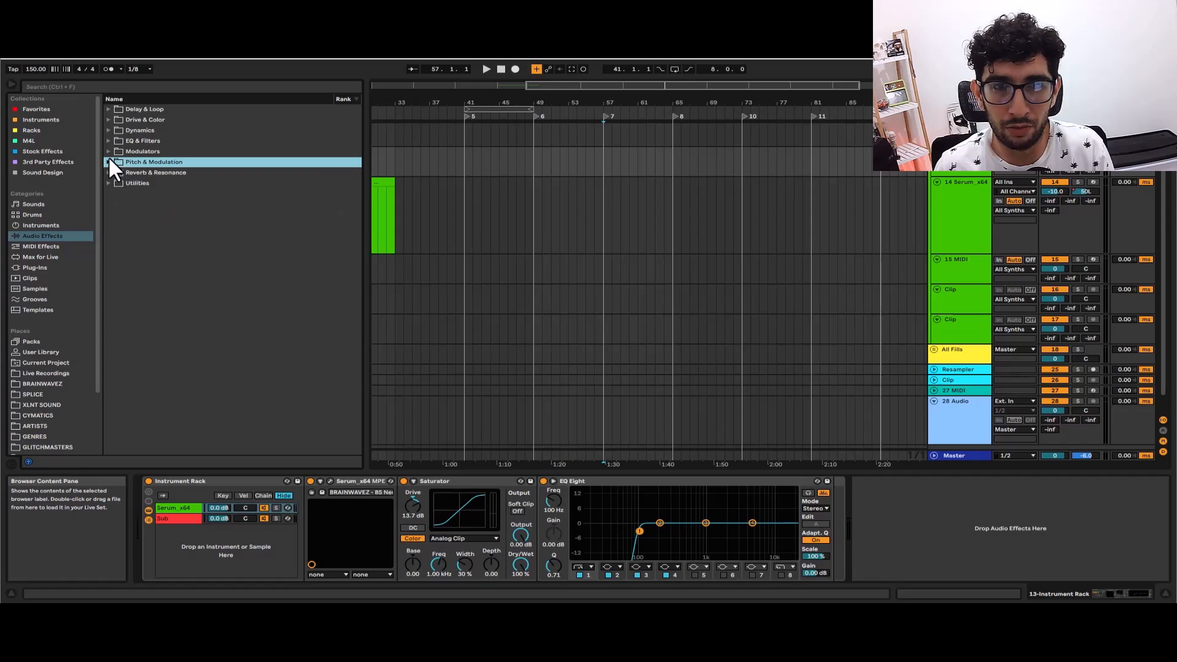
click(109, 173)
click(109, 172)
click(109, 182)
click(108, 183)
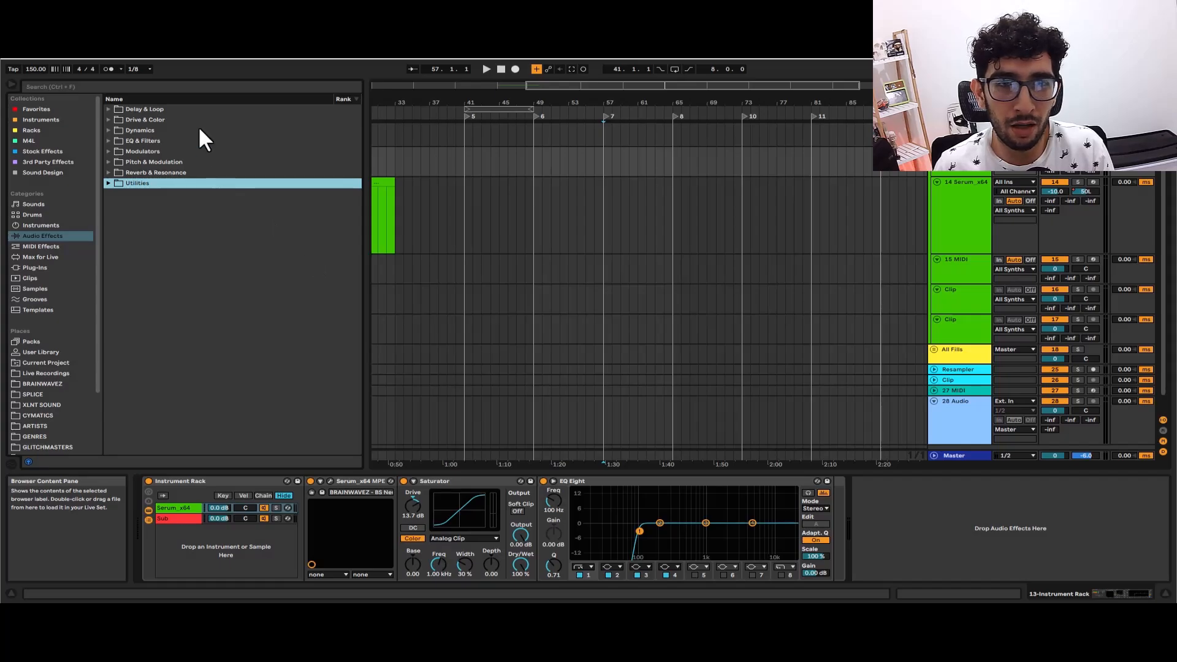
- Turn off Group in Folder for the Audio Effects category and look through the single list of devices sorted by rank
click(179, 130)
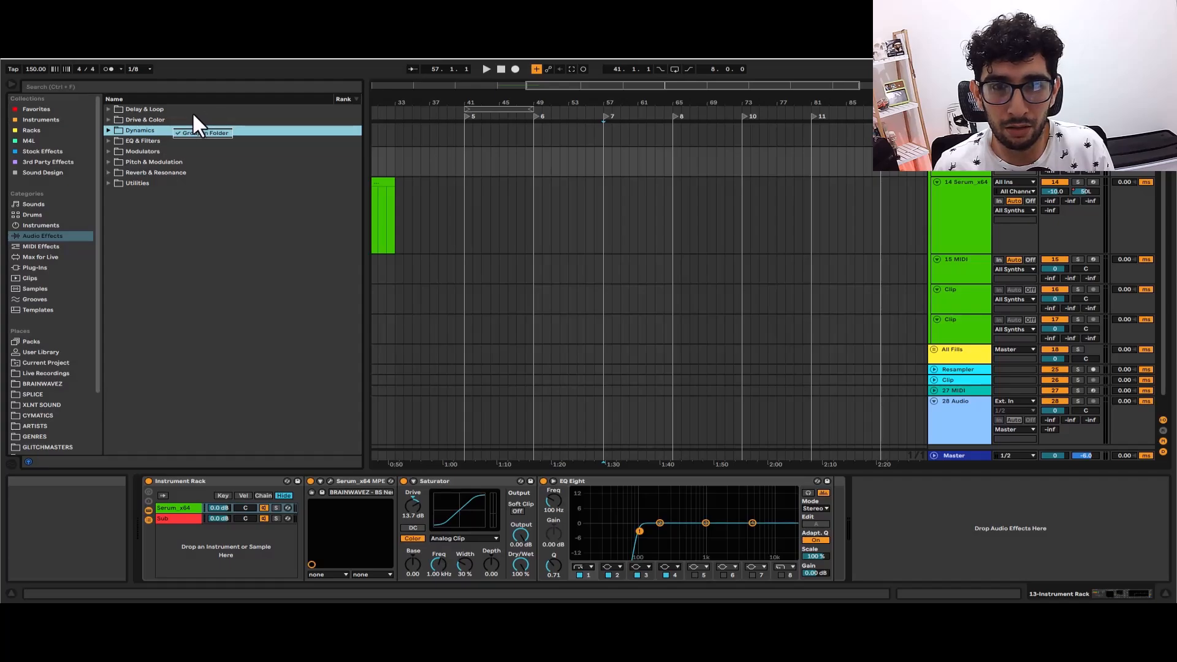
click(204, 131)
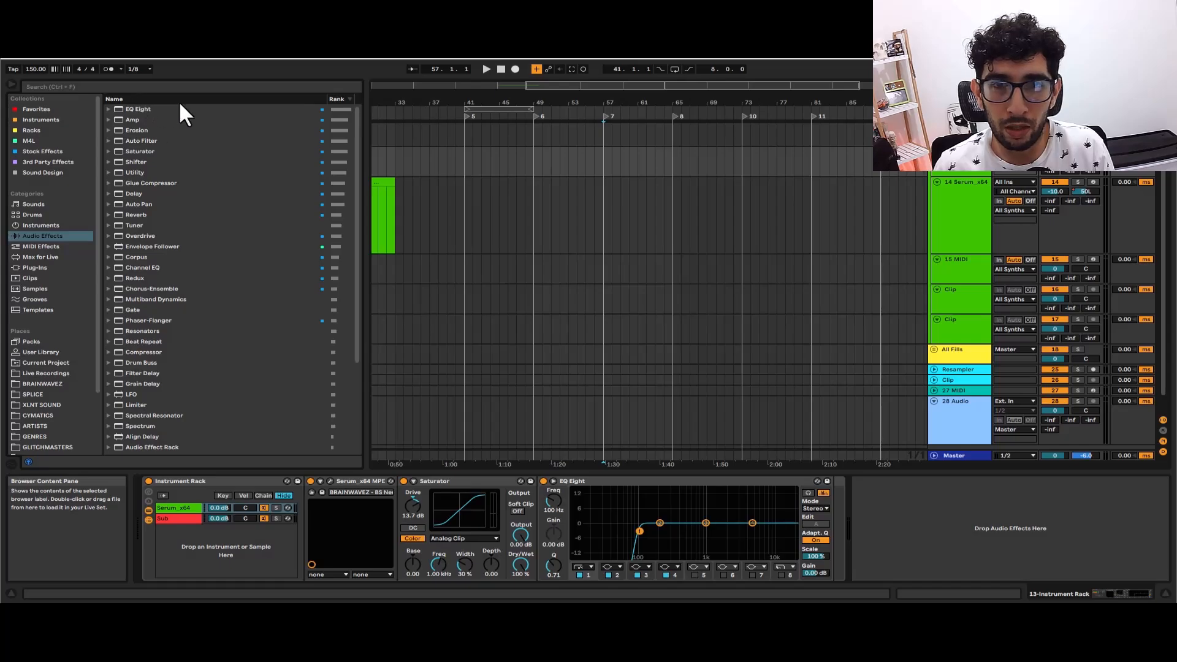
scroll(154, 121, down, 5)
scroll(156, 123, up, 5)
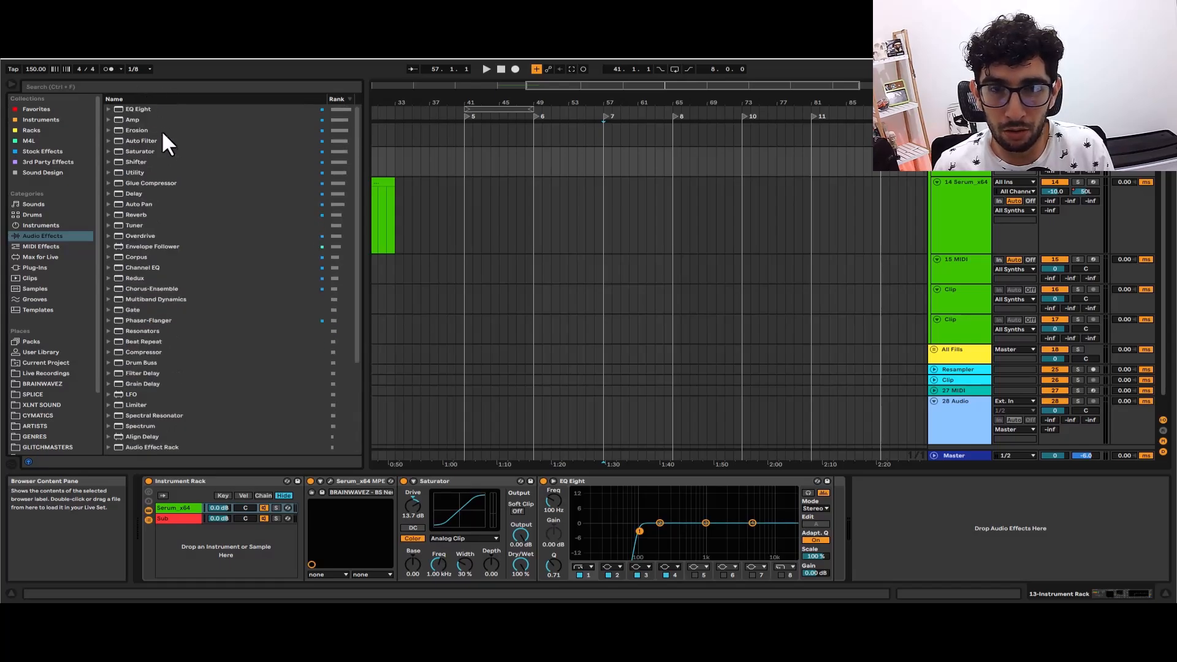
scroll(160, 124, down, 5)
scroll(162, 126, up, 5)
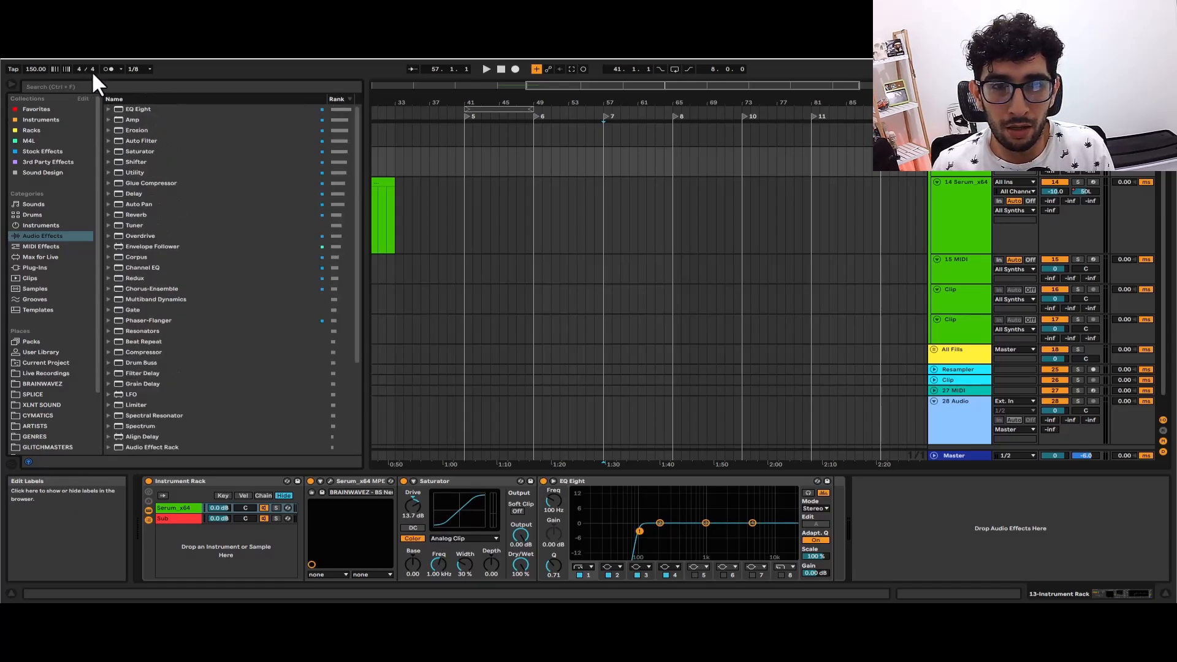
scroll(174, 223, down, 5)
scroll(174, 223, up, 5)
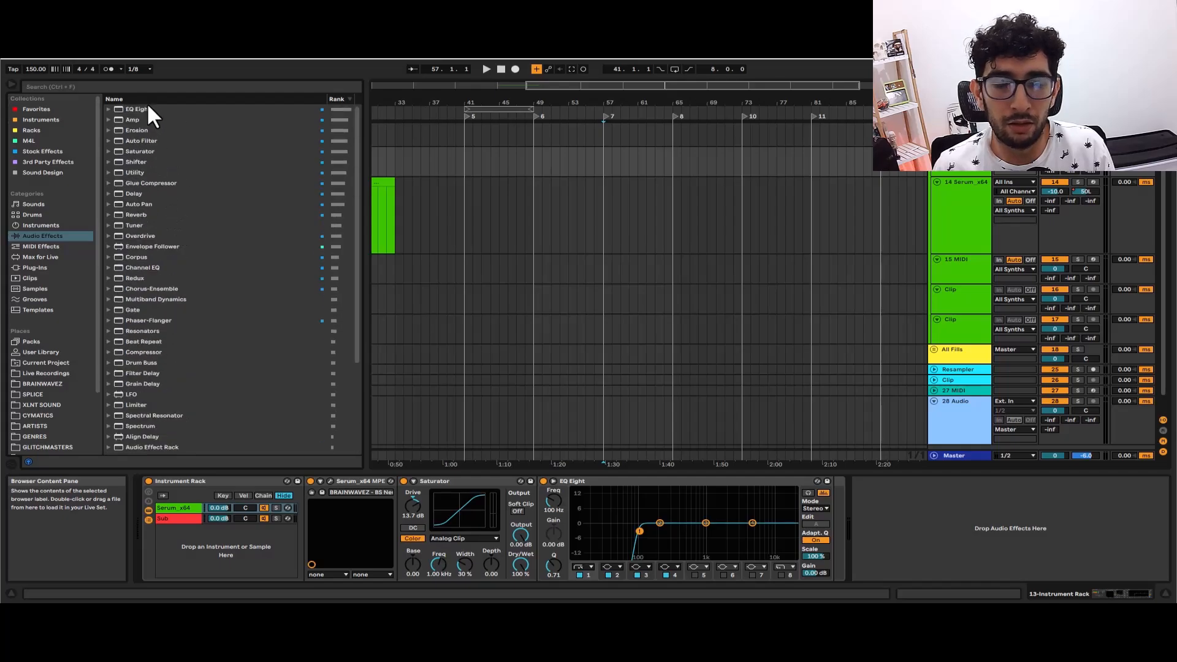
scroll(157, 123, down, 5)
scroll(160, 127, up, 5)
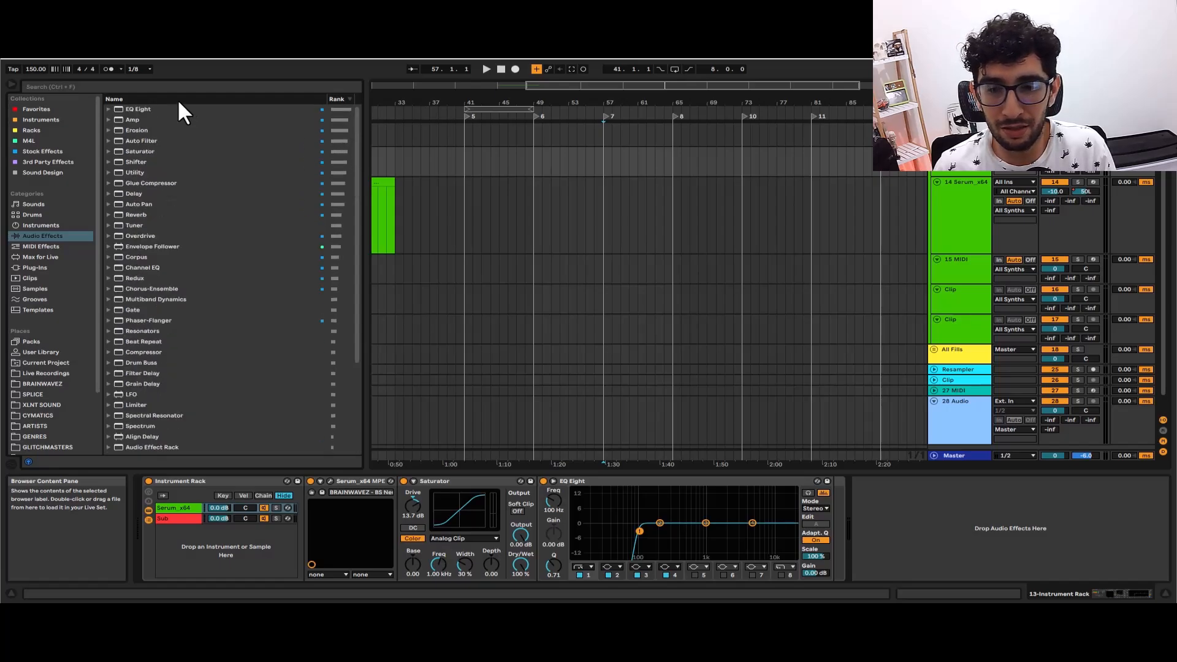
scroll(491, 222, up, 3)
click(490, 222)
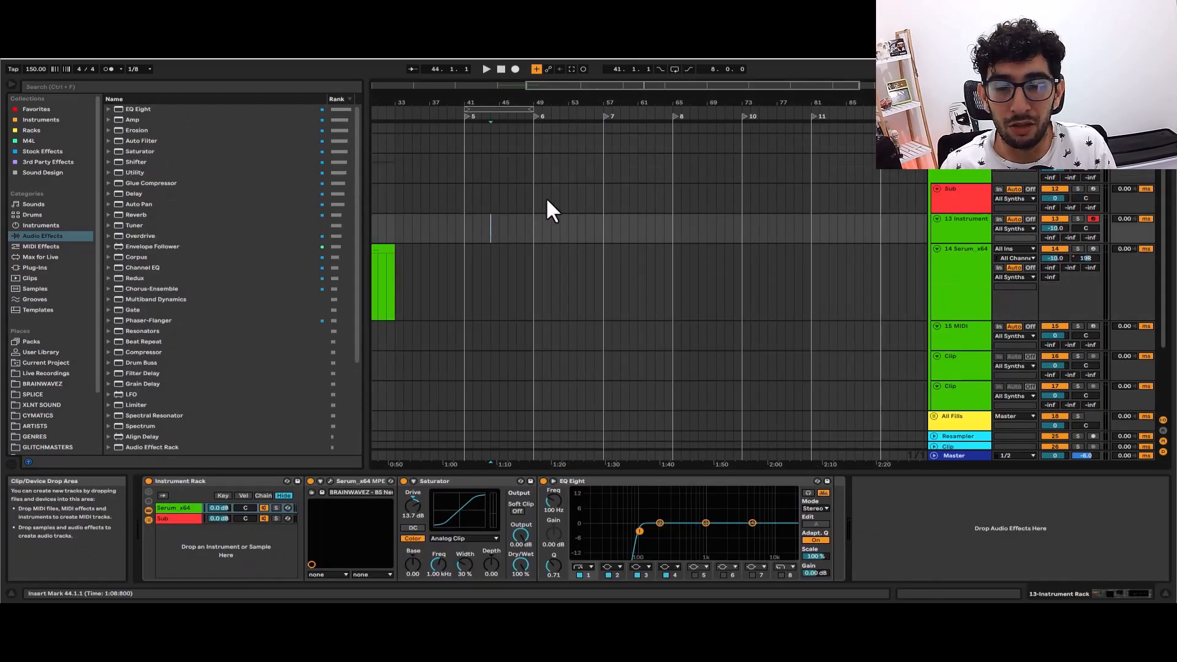
click(464, 216)
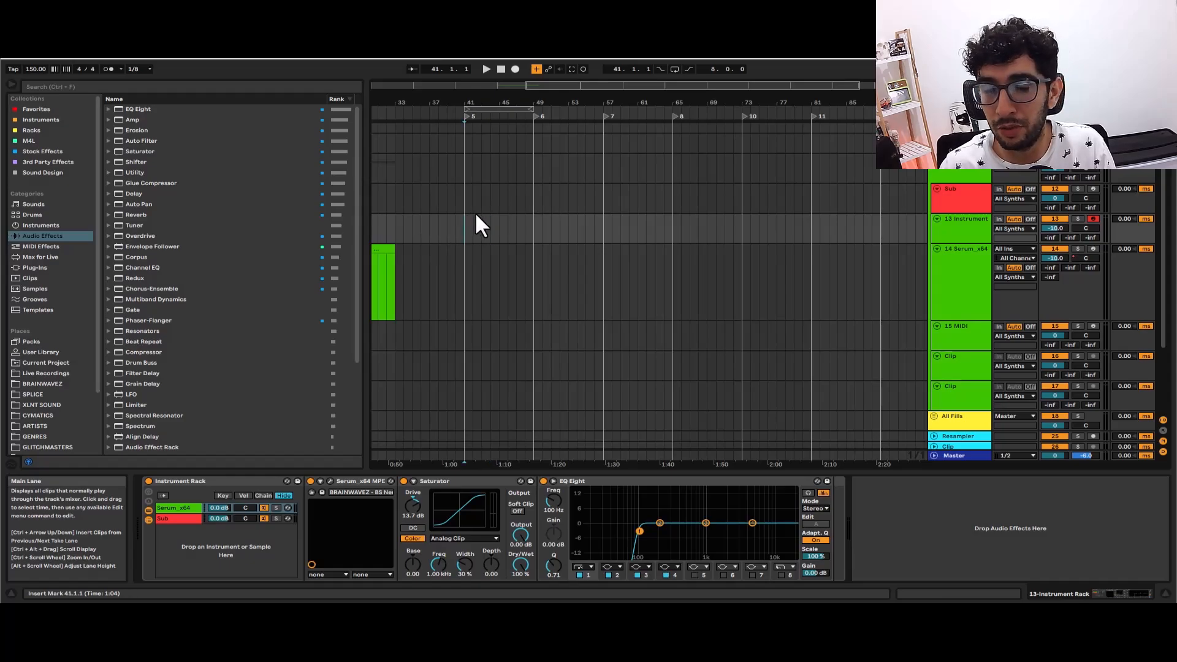
scroll(571, 269, down, 3)
scroll(602, 219, up, 3)
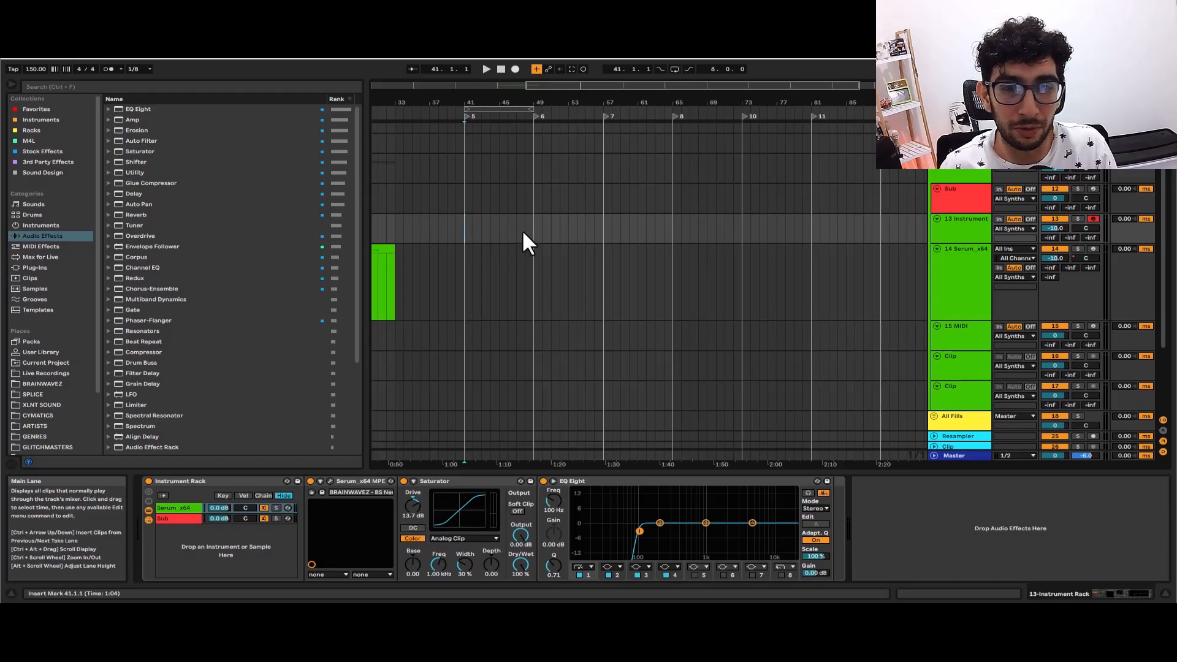
click(447, 291)
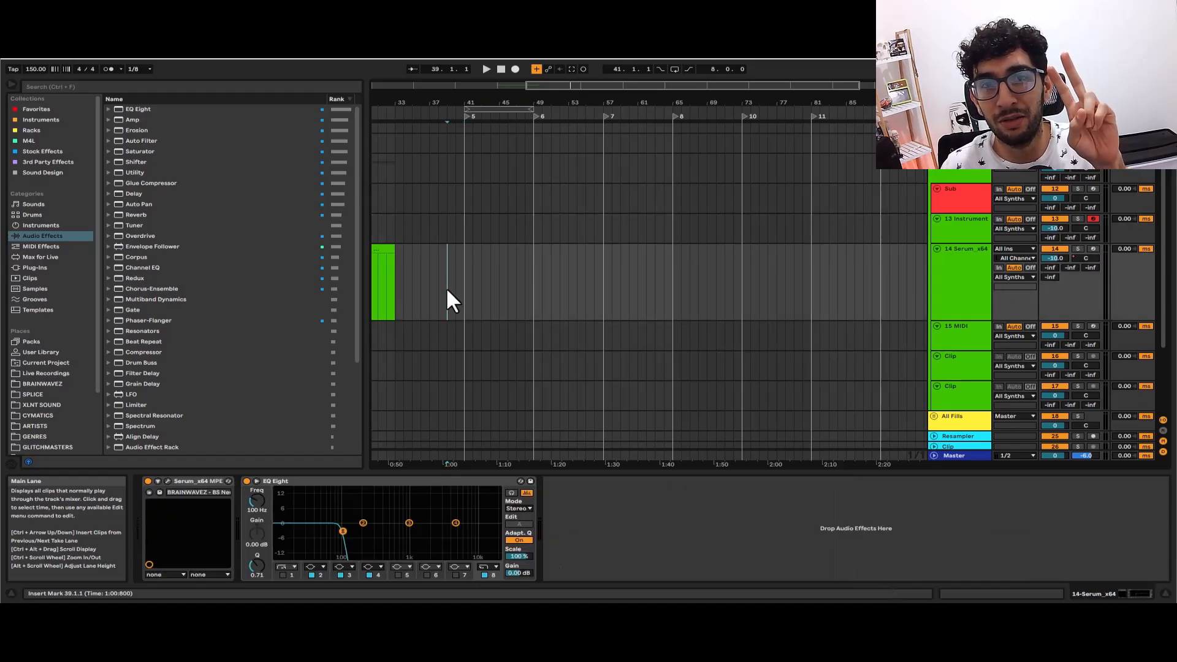